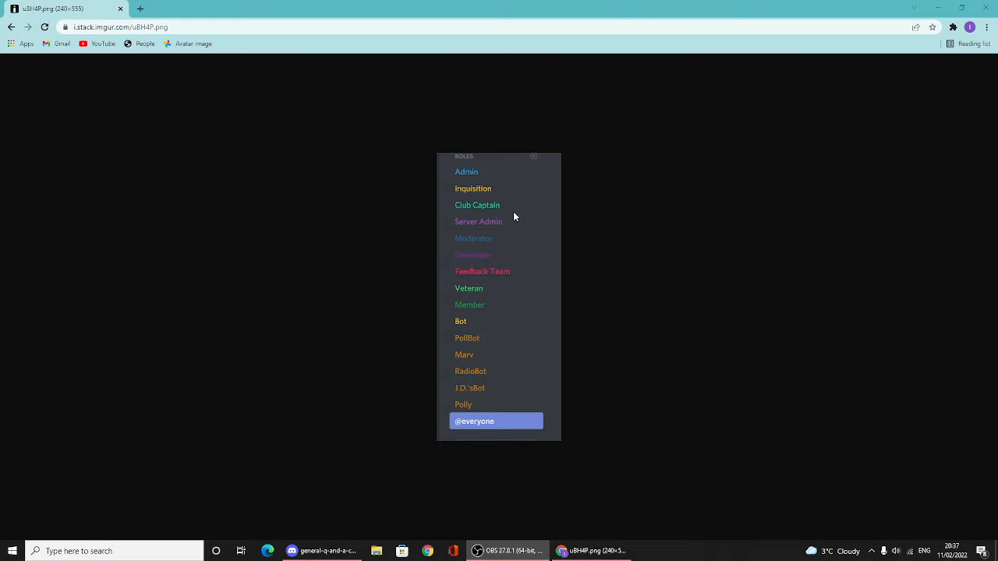
Step: Enlarge the example Discord roles image in the browser and look through its list of roles
{"action": "left_click", "coordinate": [986, 27]}
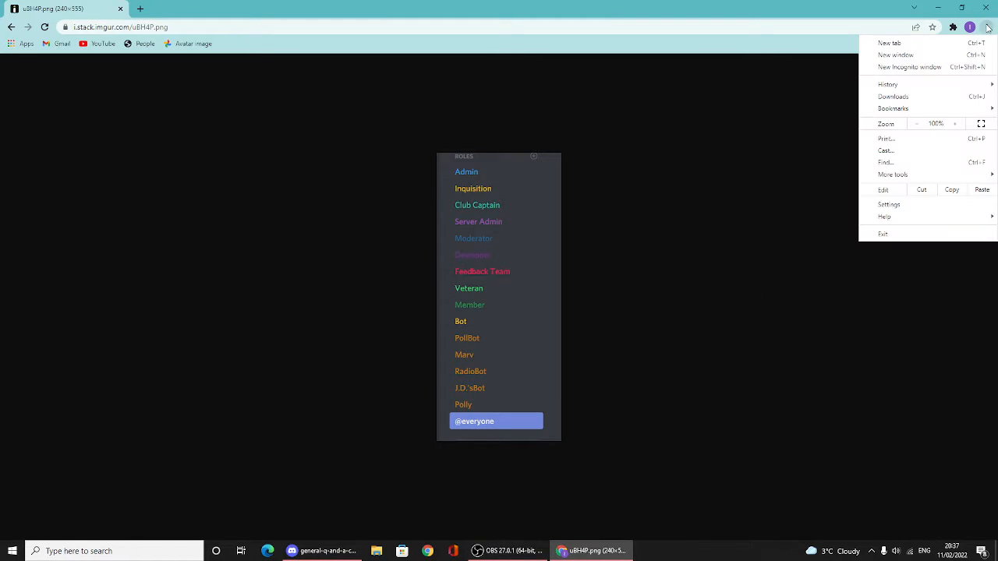
{"action": "left_click", "coordinate": [956, 124]}
{"action": "left_click", "coordinate": [956, 124]}
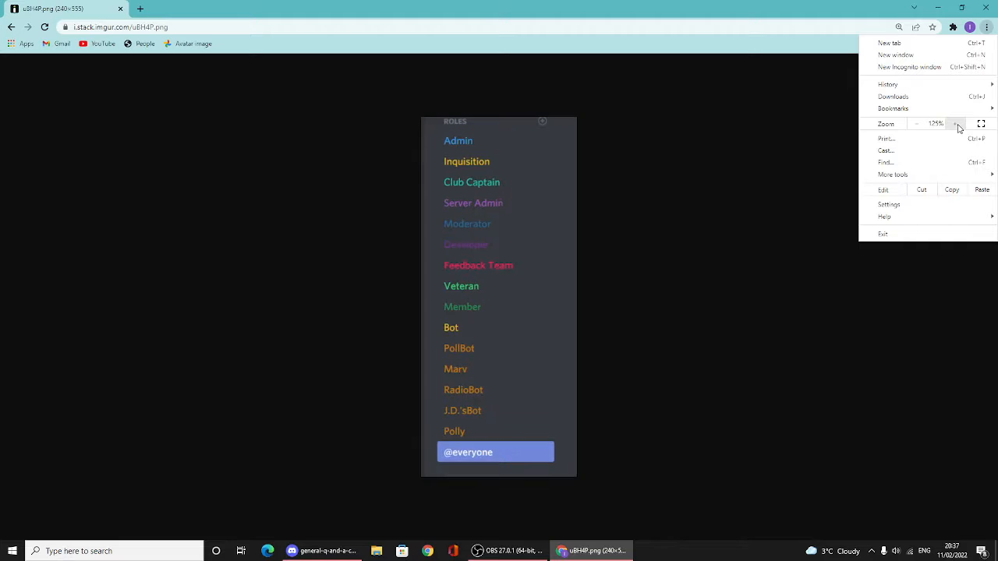
{"action": "left_click", "coordinate": [955, 124]}
{"action": "left_click", "coordinate": [956, 124]}
{"action": "left_click", "coordinate": [831, 252]}
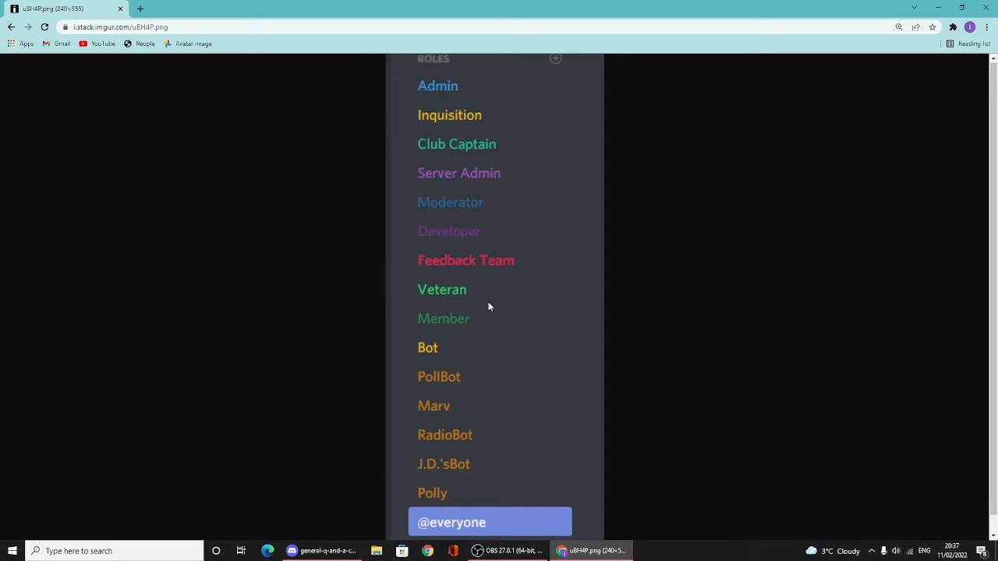
{"action": "scroll", "coordinate": [488, 307], "scroll_direction": "down", "scroll_amount": 1}
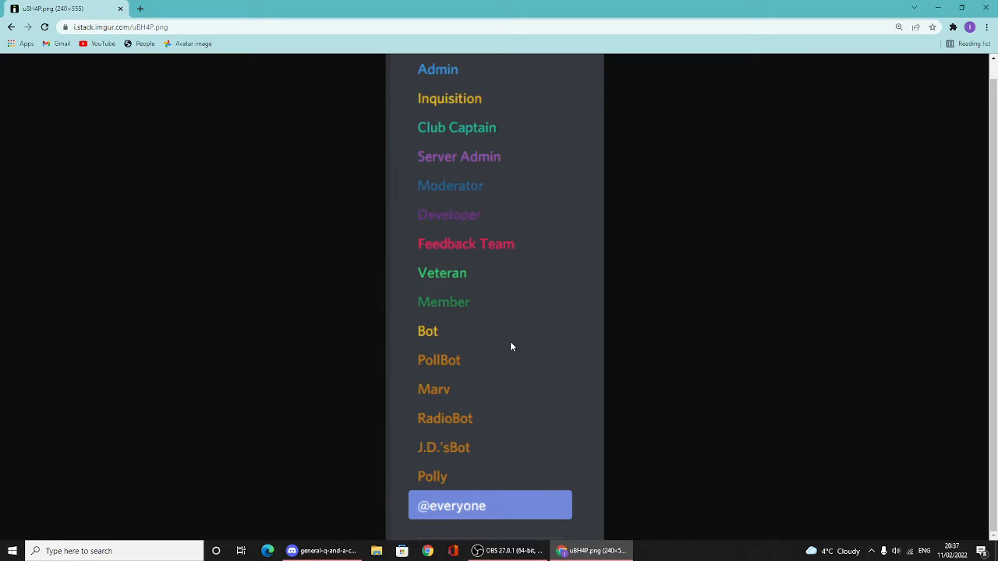
Step: Switch to Discord, dismiss the Streamer Mode notice and look over the OMB Roleplay server's channels and member role groups
{"action": "left_click", "coordinate": [343, 551]}
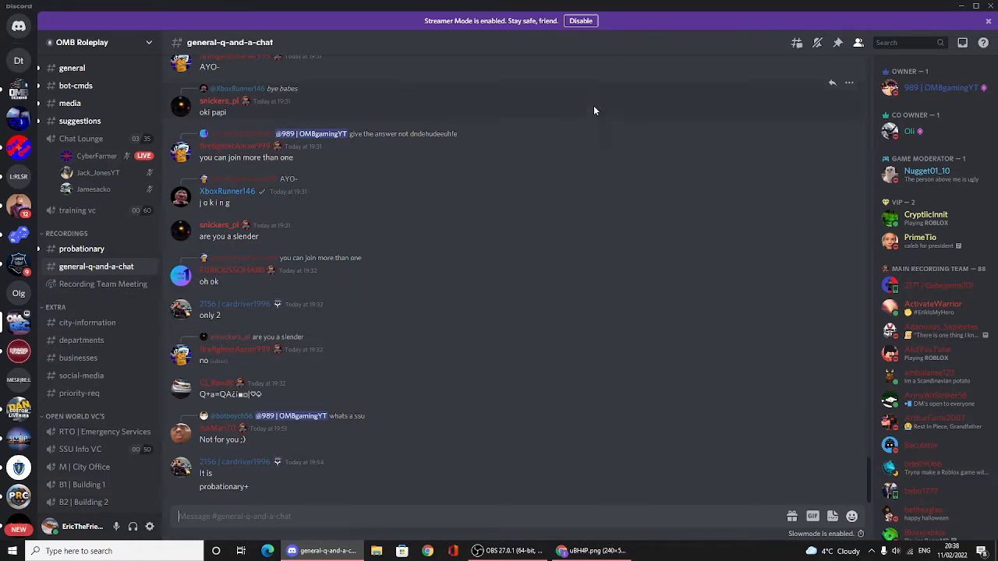
{"action": "left_click", "coordinate": [988, 21]}
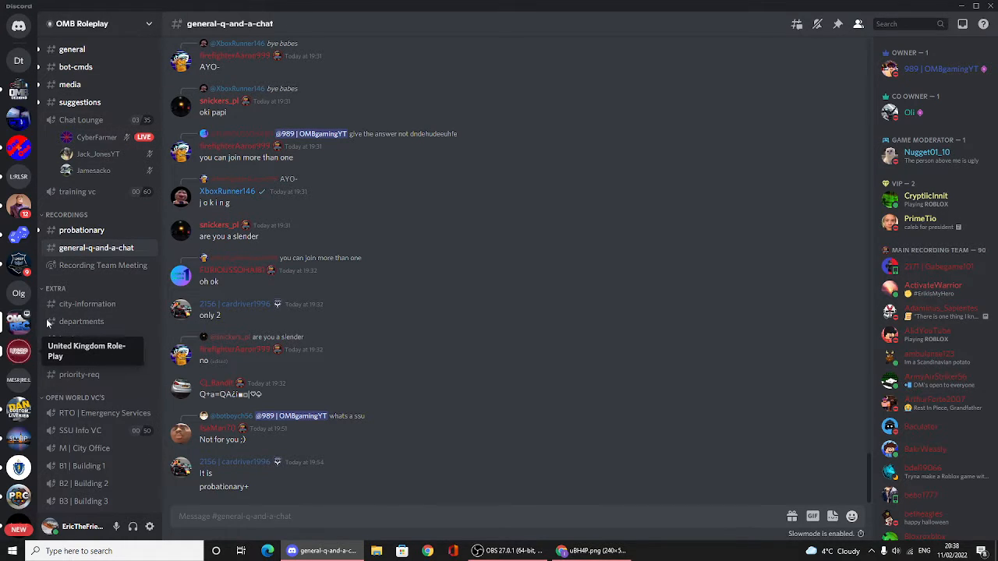
{"action": "scroll", "coordinate": [93, 343], "scroll_direction": "down", "scroll_amount": 2}
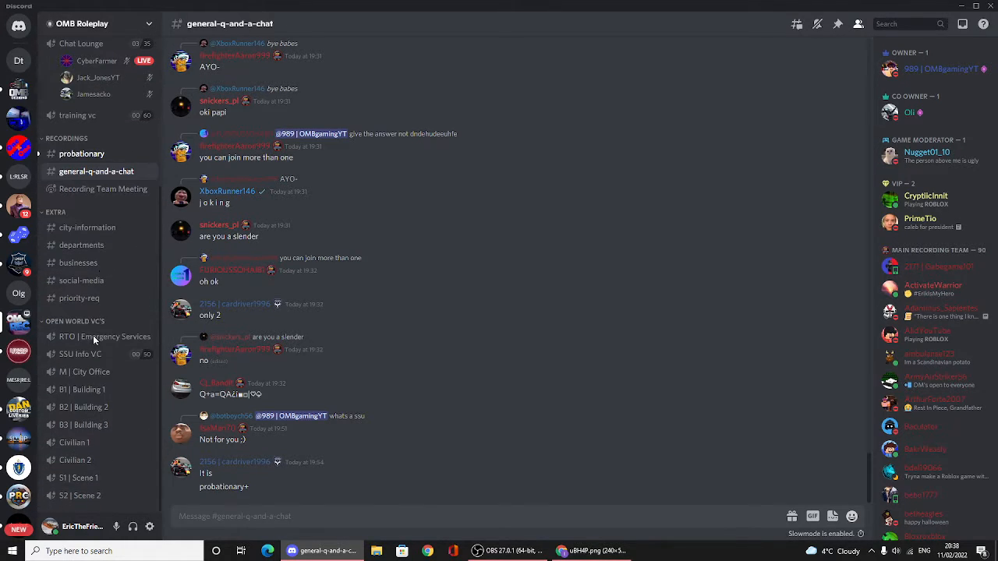
Step: Open the Discord totorial server and check which roles its member has and which can be assigned
{"action": "left_click", "coordinate": [18, 60]}
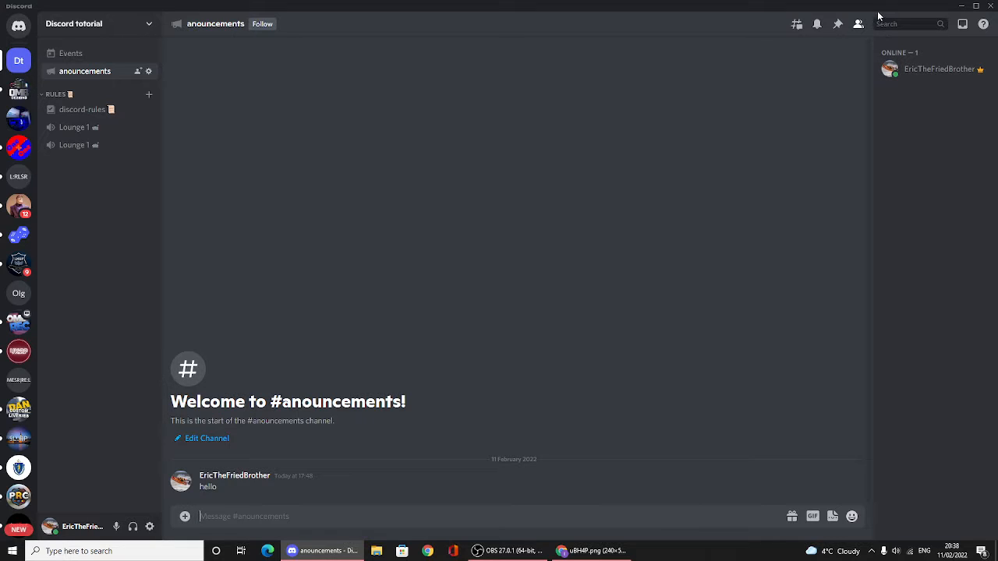
{"action": "left_click", "coordinate": [937, 68]}
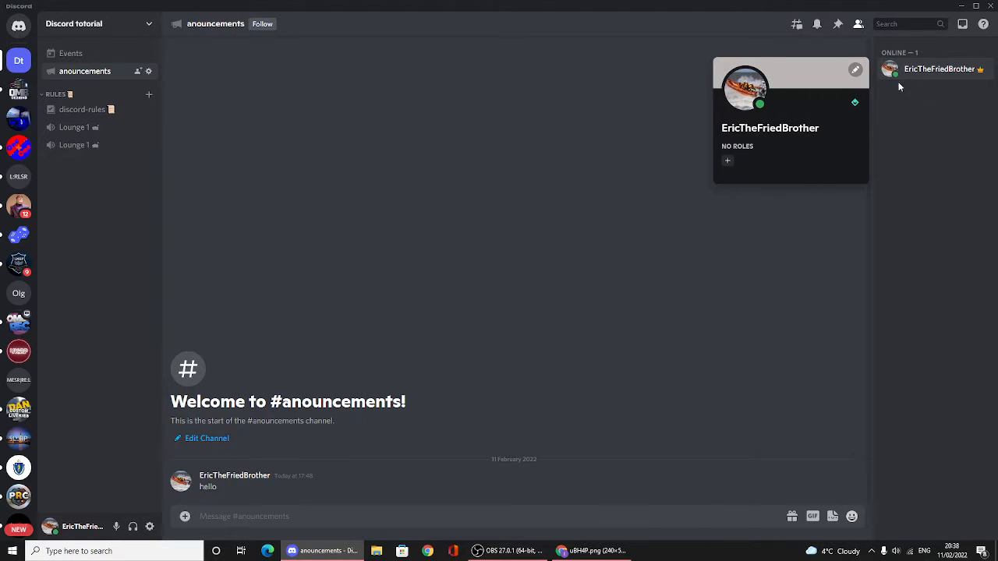
{"action": "left_click", "coordinate": [727, 162]}
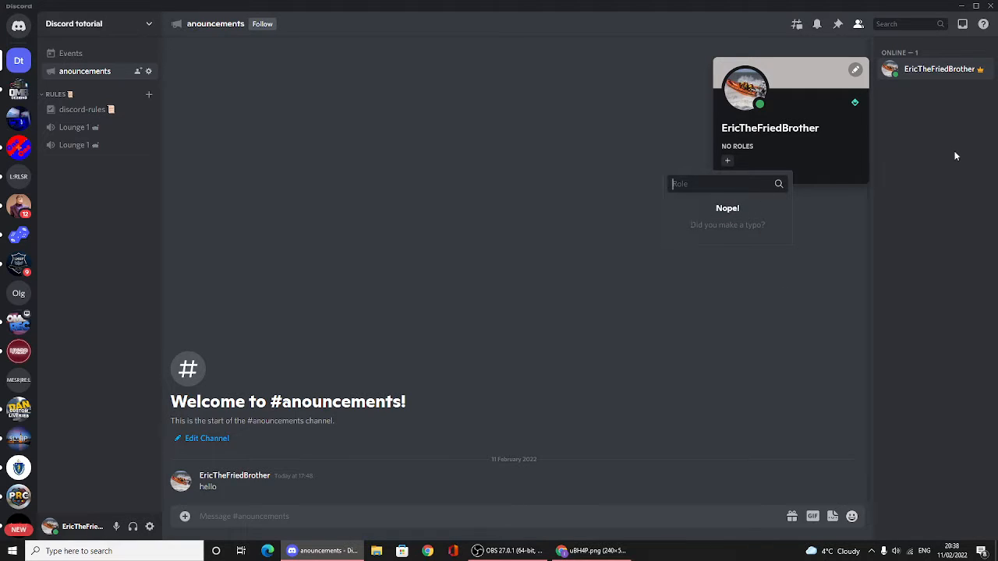
{"action": "left_click", "coordinate": [797, 281]}
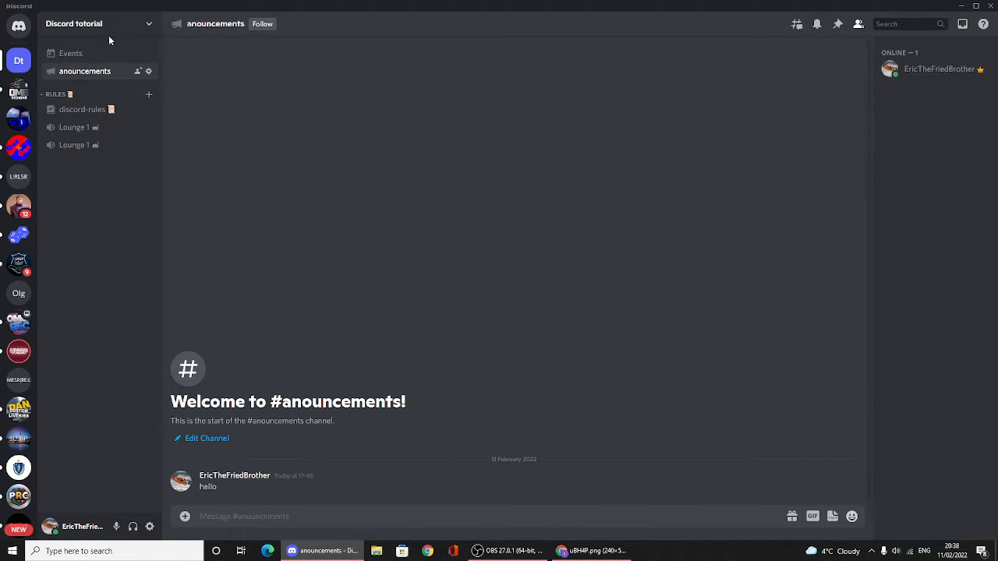
Step: Create a role in the Discord totorial server's settings and name it Owner
{"action": "left_click", "coordinate": [148, 30]}
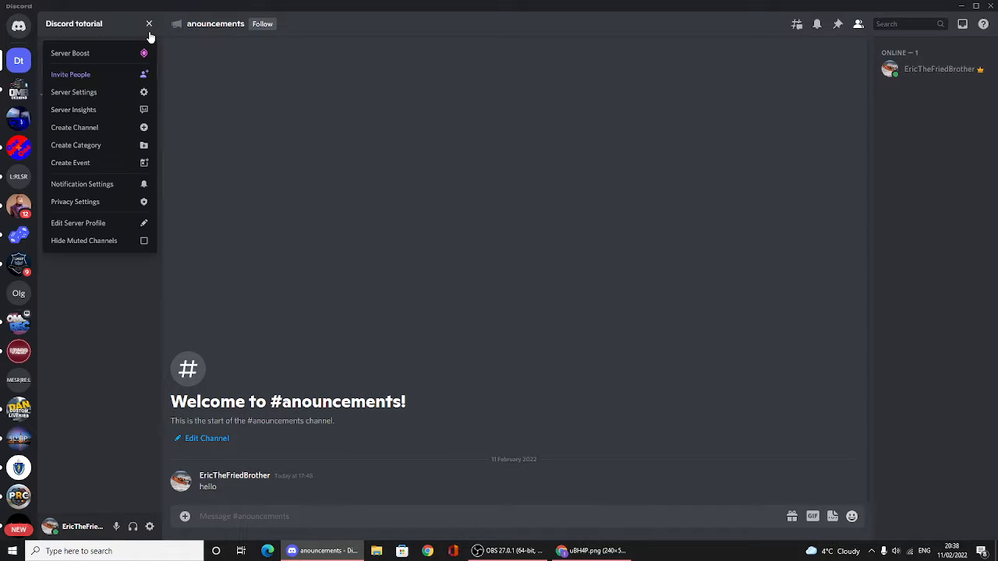
{"action": "left_click", "coordinate": [111, 93]}
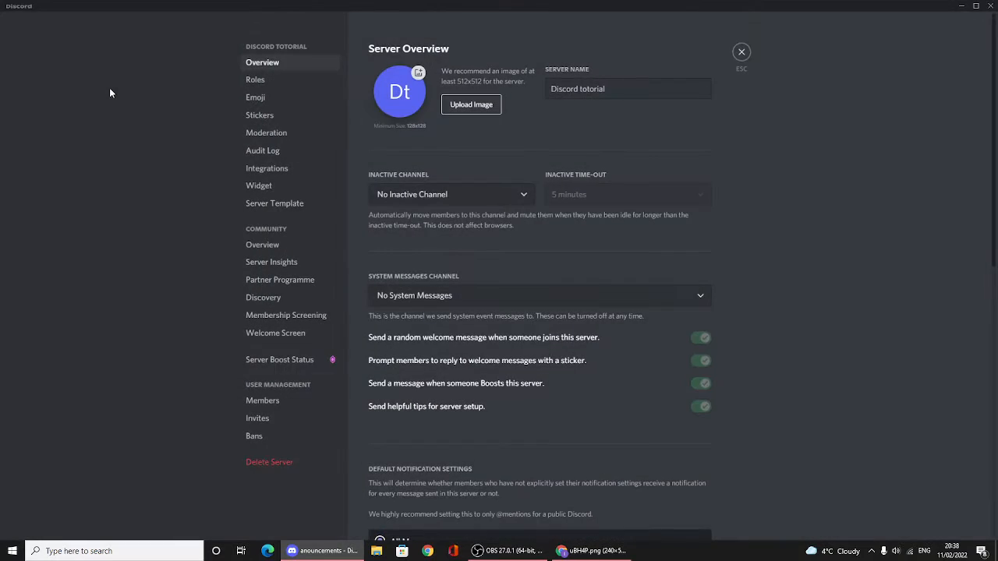
{"action": "left_click", "coordinate": [262, 83]}
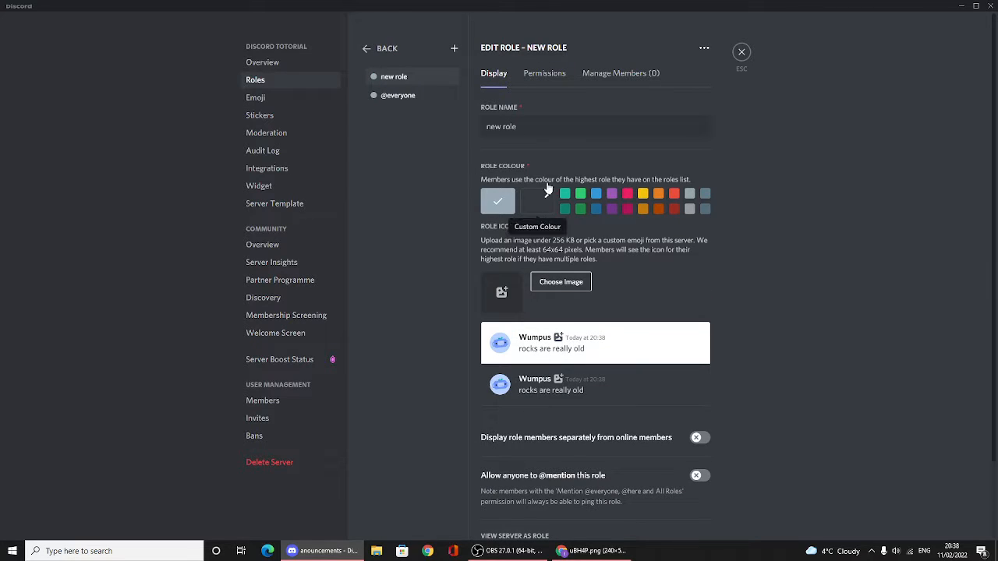
{"action": "left_click", "coordinate": [534, 131]}
{"action": "key", "text": "ctrl+a"}
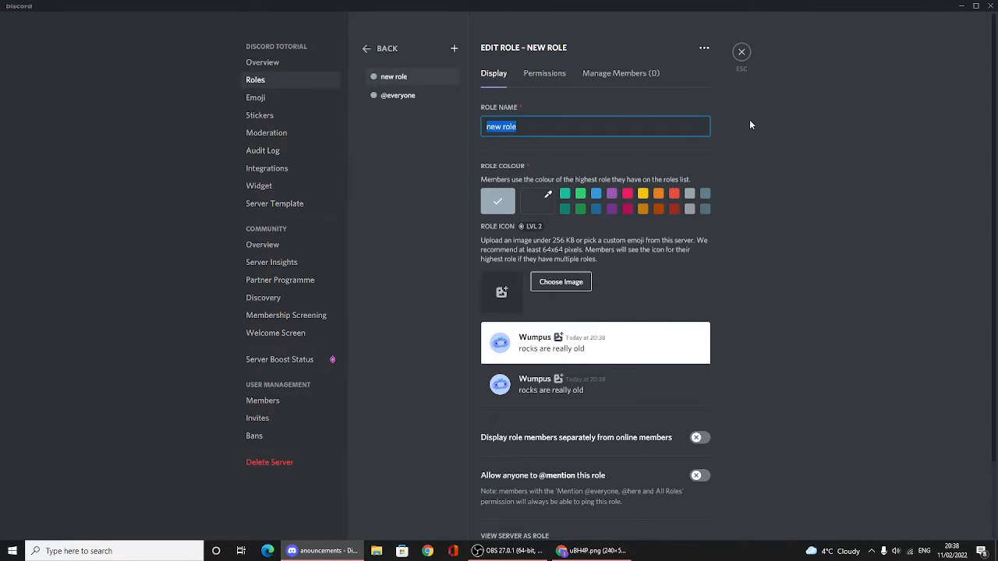
{"action": "key", "text": "BackSpace"}
{"action": "type", "text": "Owner"}
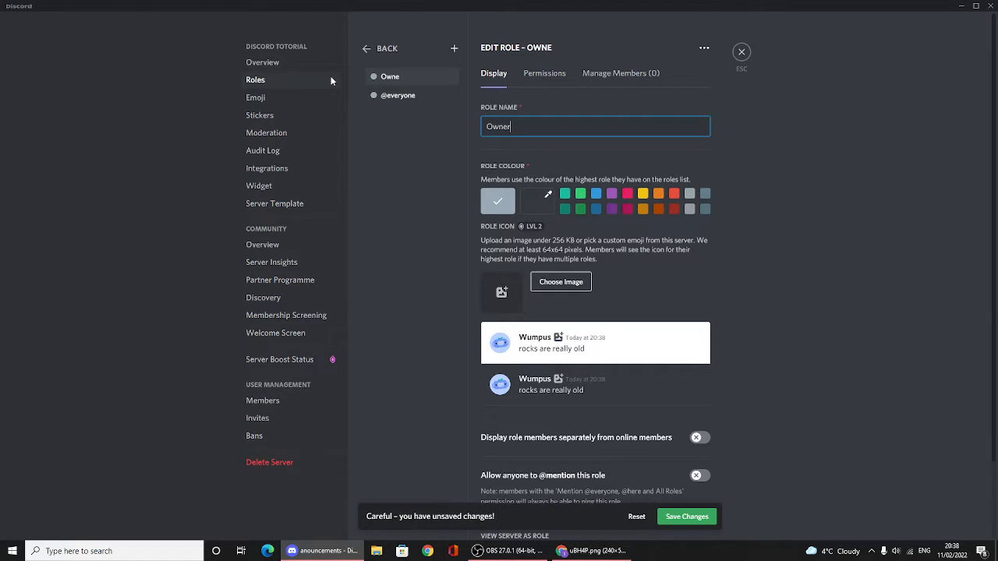
Step: Give the Owner role the custom orange colour #ff7600
{"action": "left_click", "coordinate": [531, 200]}
{"action": "left_click", "coordinate": [549, 200]}
{"action": "left_click", "coordinate": [549, 200]}
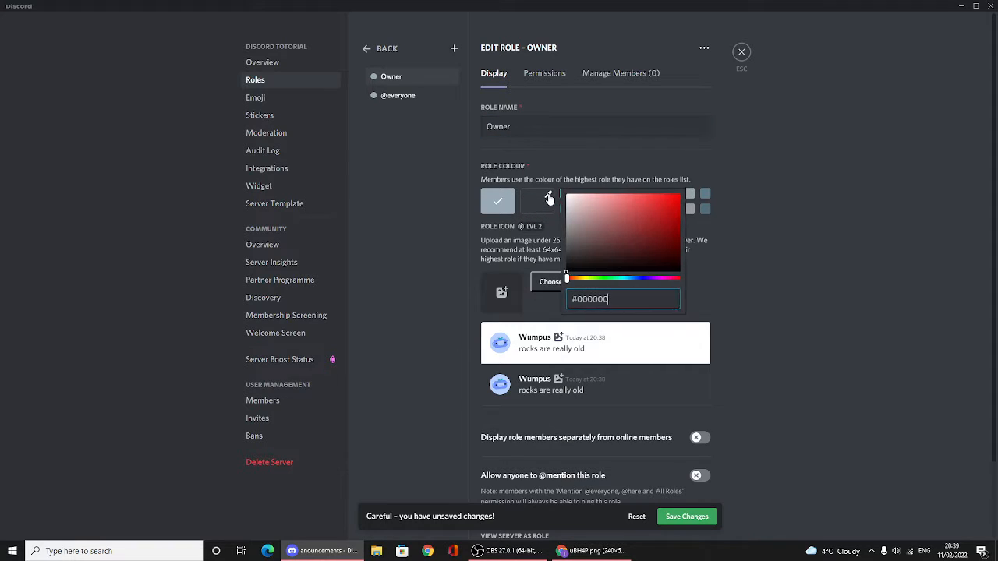
{"action": "left_click", "coordinate": [570, 279]}
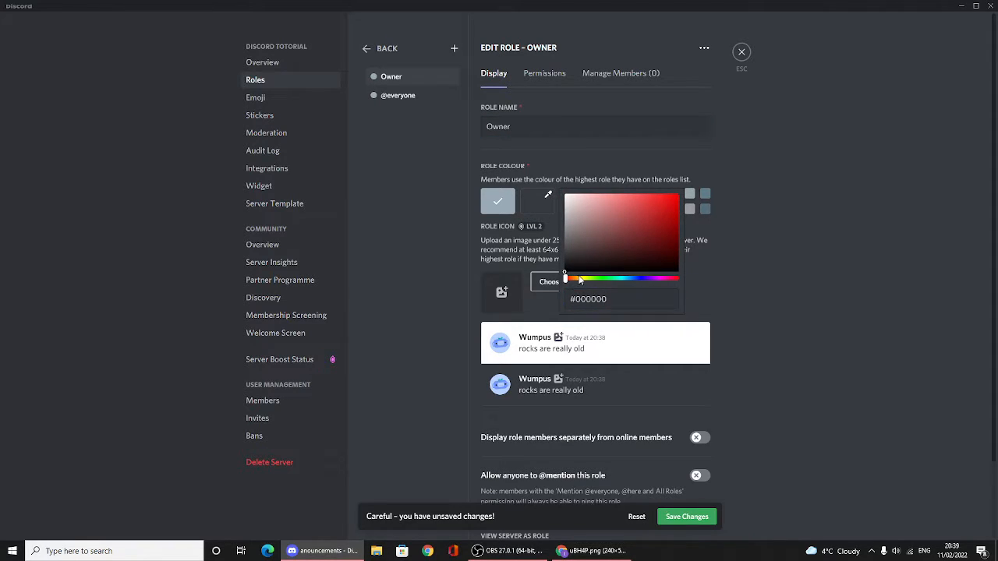
{"action": "left_click_drag", "start_coordinate": [568, 279], "coordinate": [574, 279]}
{"action": "left_click", "coordinate": [638, 222]}
{"action": "left_click_drag", "start_coordinate": [655, 224], "coordinate": [702, 181]}
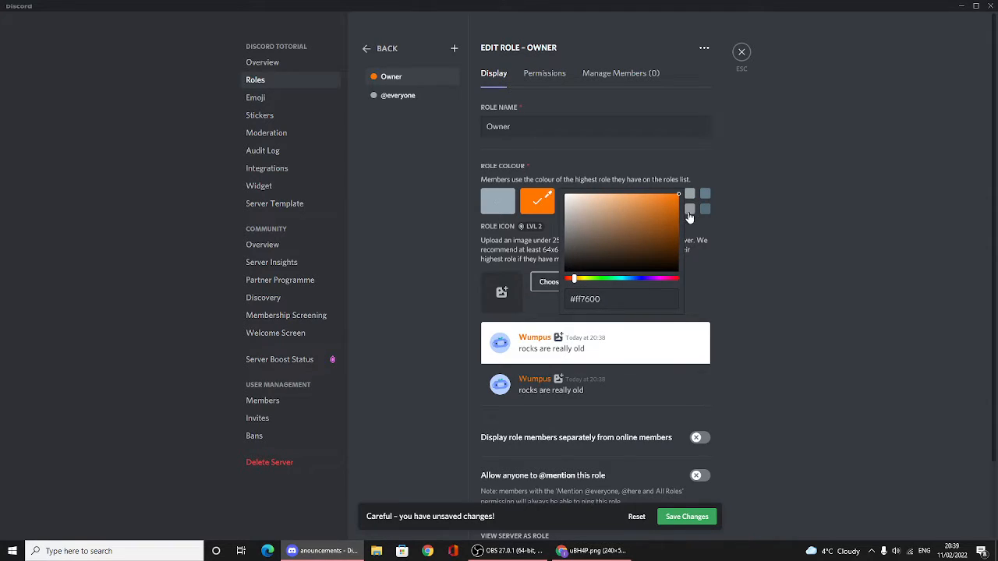
{"action": "left_click", "coordinate": [825, 287]}
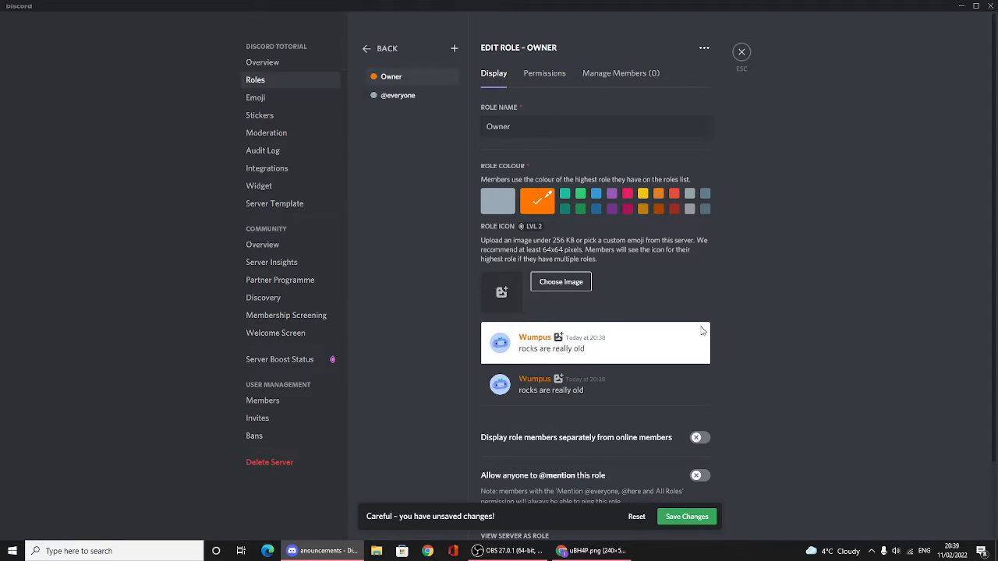
Step: Try a red car emoji at the end of the Owner role's name and remove it again
{"action": "left_click", "coordinate": [524, 128]}
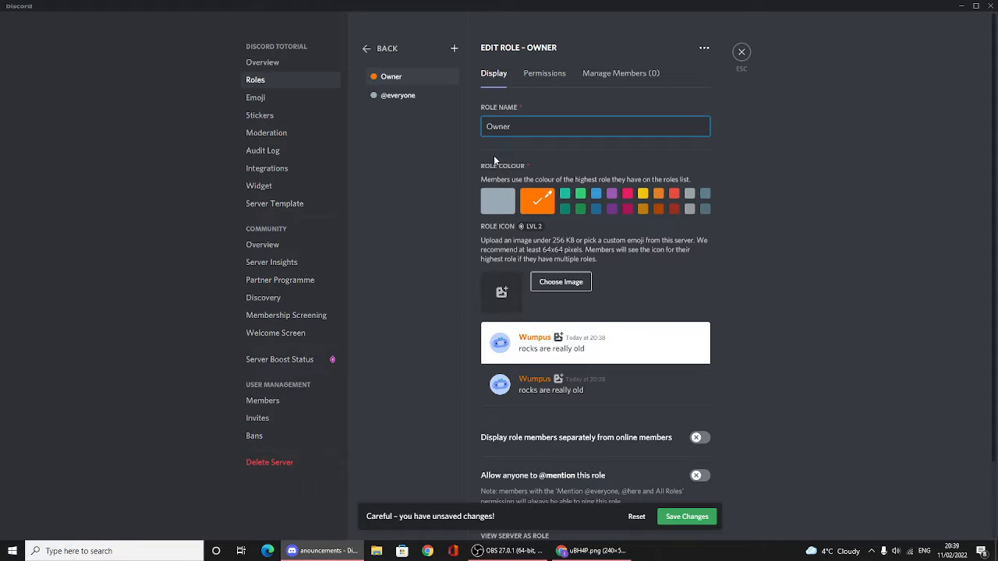
{"action": "key", "text": "super+period"}
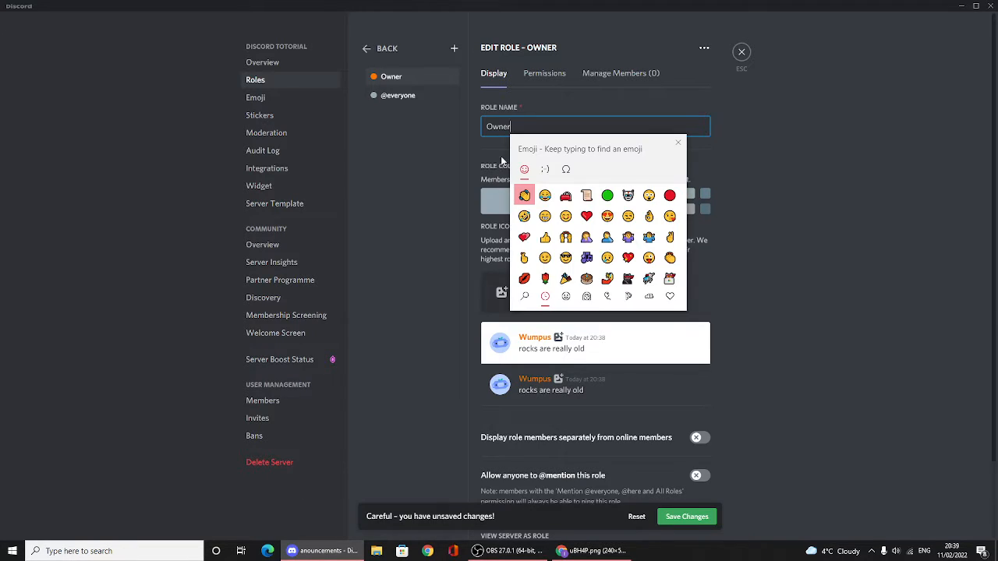
{"action": "left_click", "coordinate": [567, 197]}
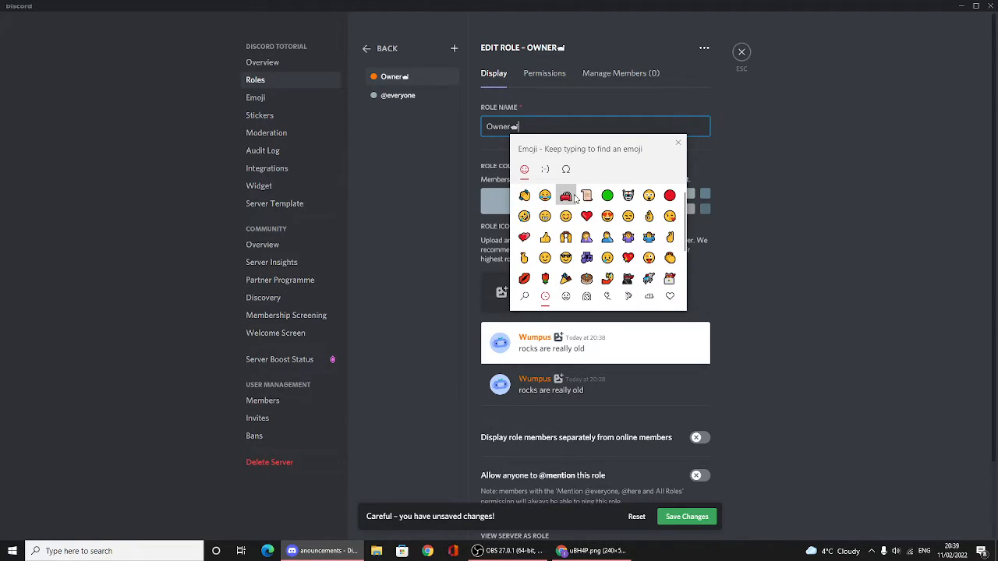
{"action": "key", "text": "Escape"}
{"action": "key", "text": "BackSpace"}
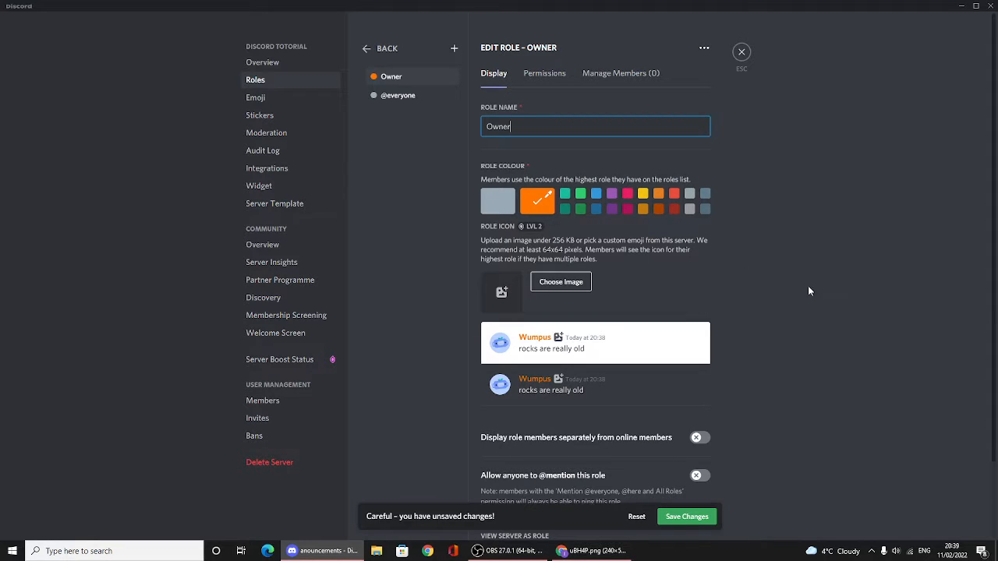
{"action": "left_click", "coordinate": [770, 230]}
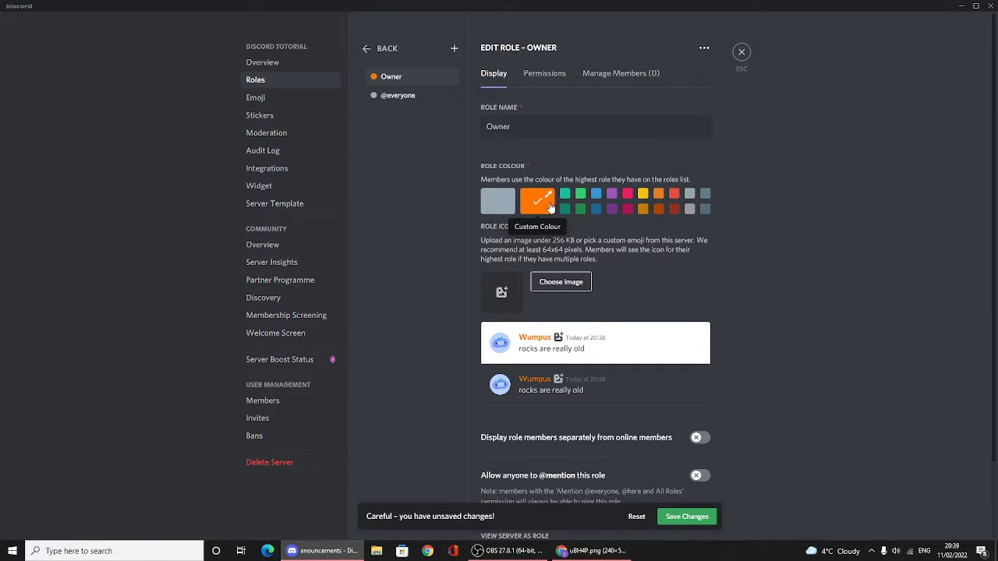
{"action": "scroll", "coordinate": [563, 297], "scroll_direction": "down", "scroll_amount": 2}
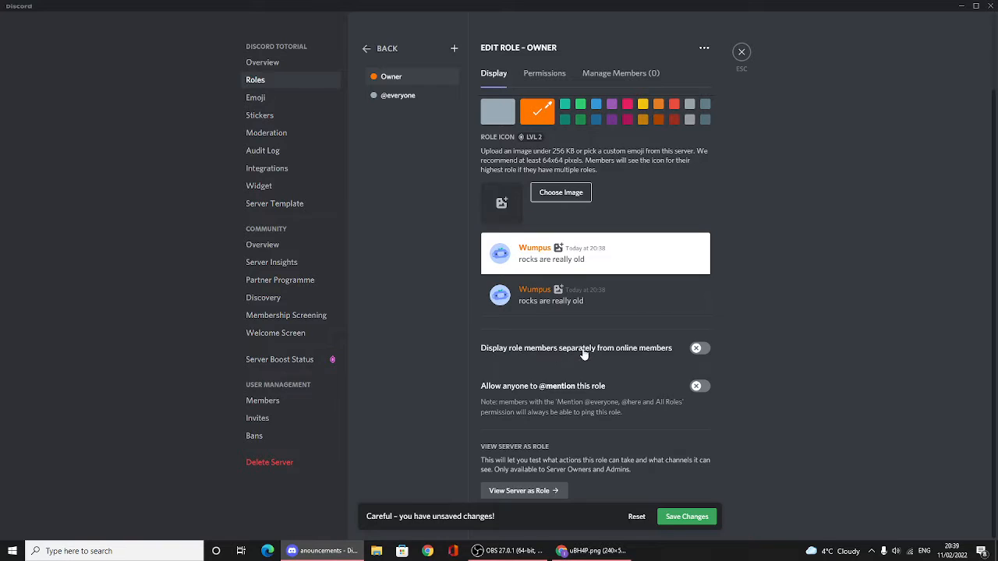
{"action": "left_click", "coordinate": [702, 349]}
{"action": "left_click", "coordinate": [695, 387]}
Step: Grant the Owner role the Manage Channels, Manage Roles and Manage Emojis and Stickers permissions, and save the role changes
{"action": "left_click", "coordinate": [541, 89]}
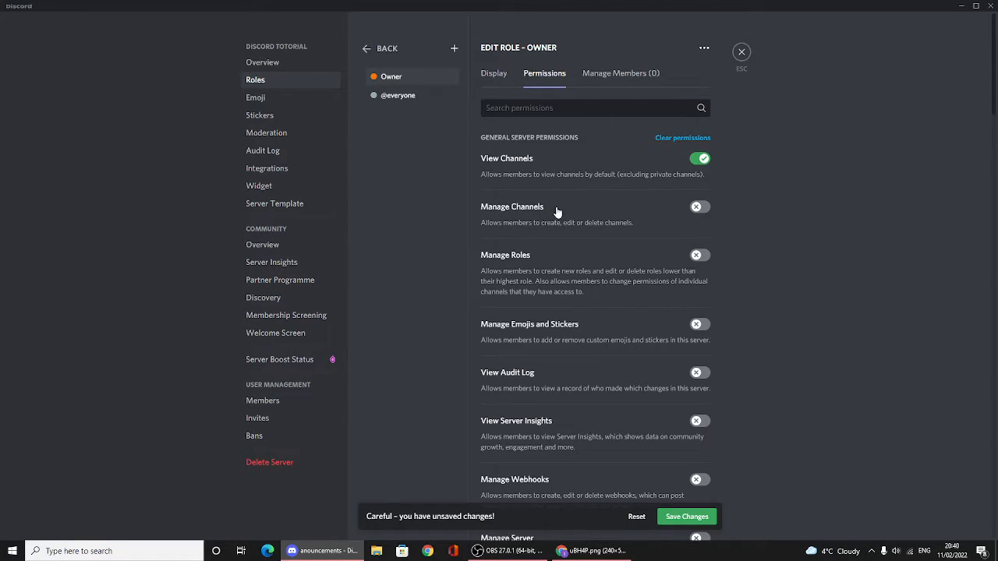
{"action": "left_click", "coordinate": [699, 209]}
{"action": "left_click", "coordinate": [696, 259]}
{"action": "scroll", "coordinate": [506, 263], "scroll_direction": "down", "scroll_amount": 2}
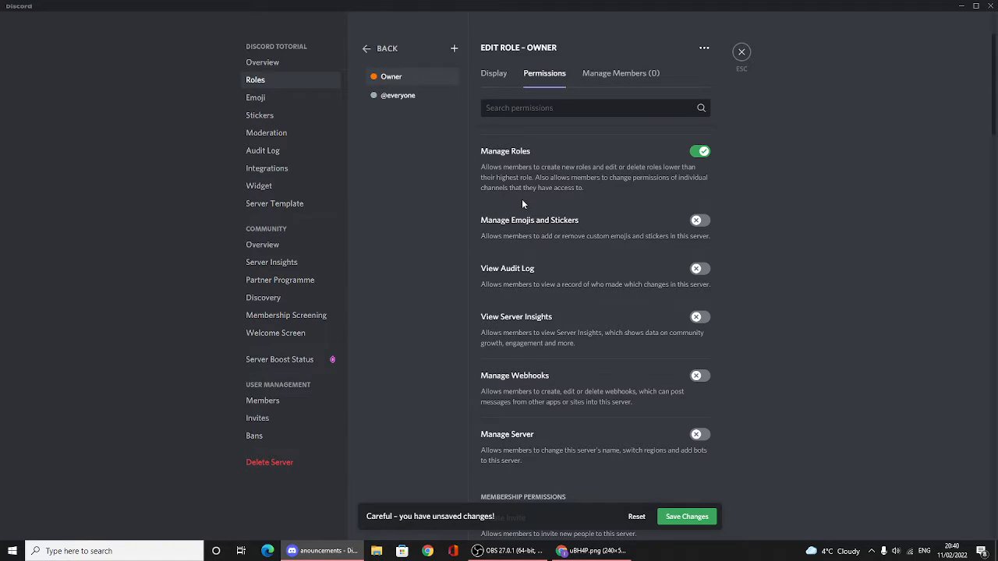
{"action": "left_click", "coordinate": [559, 230]}
{"action": "left_click", "coordinate": [261, 159]}
{"action": "left_click", "coordinate": [260, 158]}
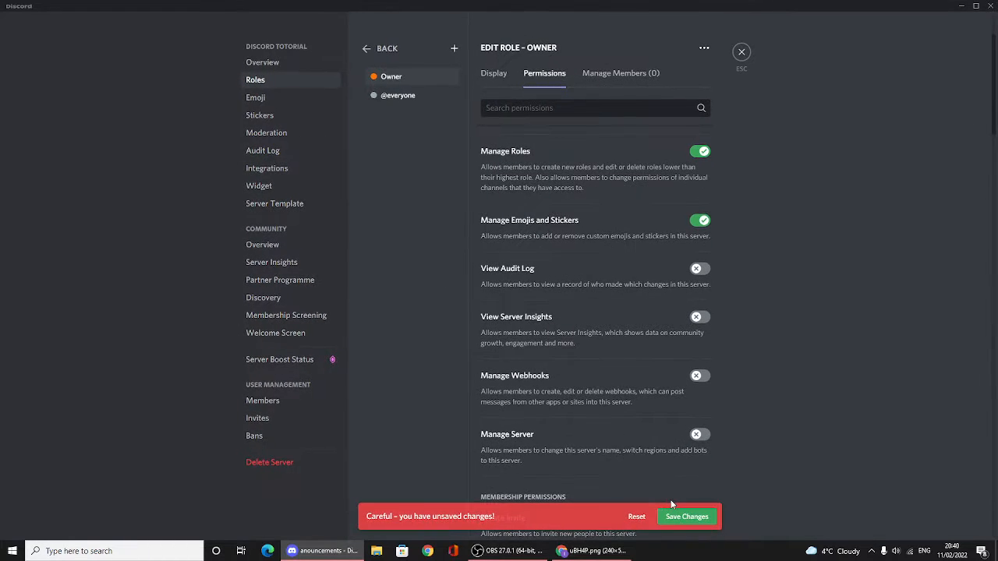
{"action": "left_click", "coordinate": [684, 518]}
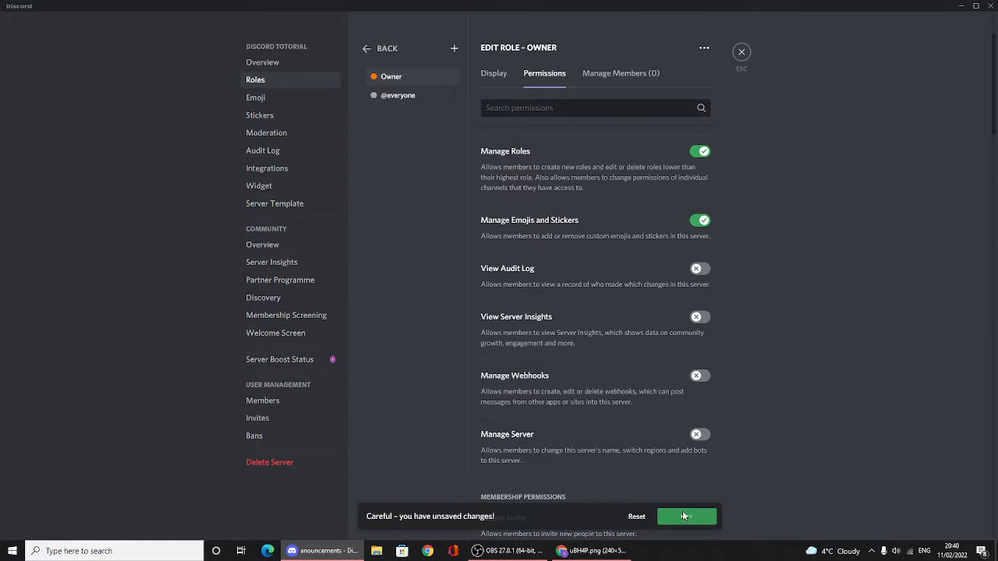
Step: Open the server's audit log and turn off Streamer Mode from there, leaving its automatic switching on
{"action": "left_click", "coordinate": [270, 154]}
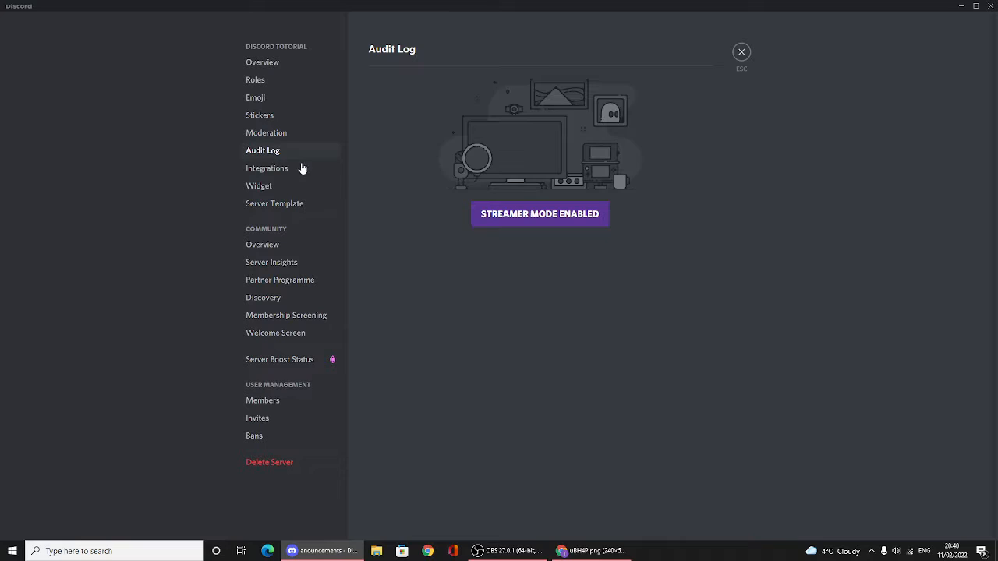
{"action": "left_click", "coordinate": [527, 216]}
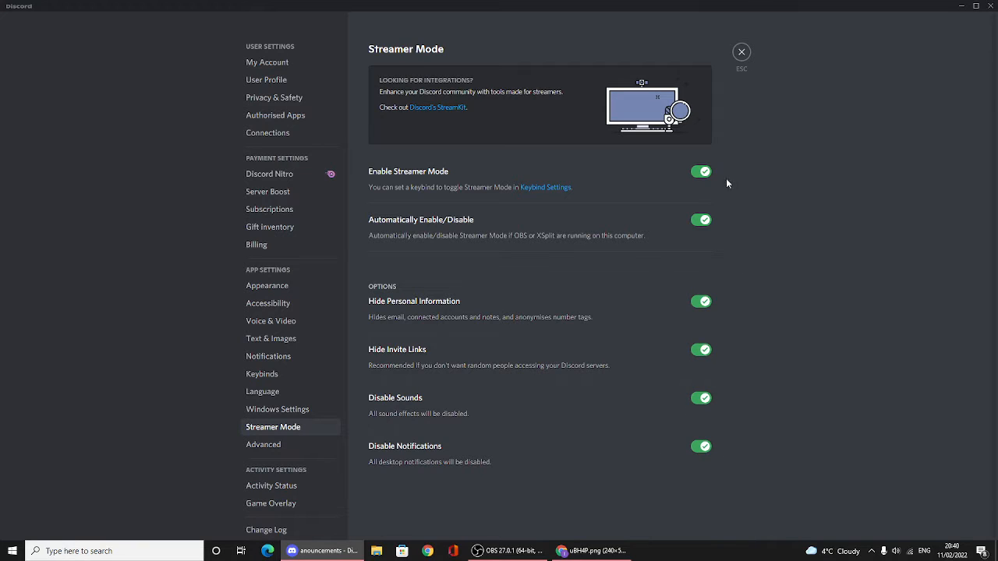
{"action": "left_click", "coordinate": [702, 171]}
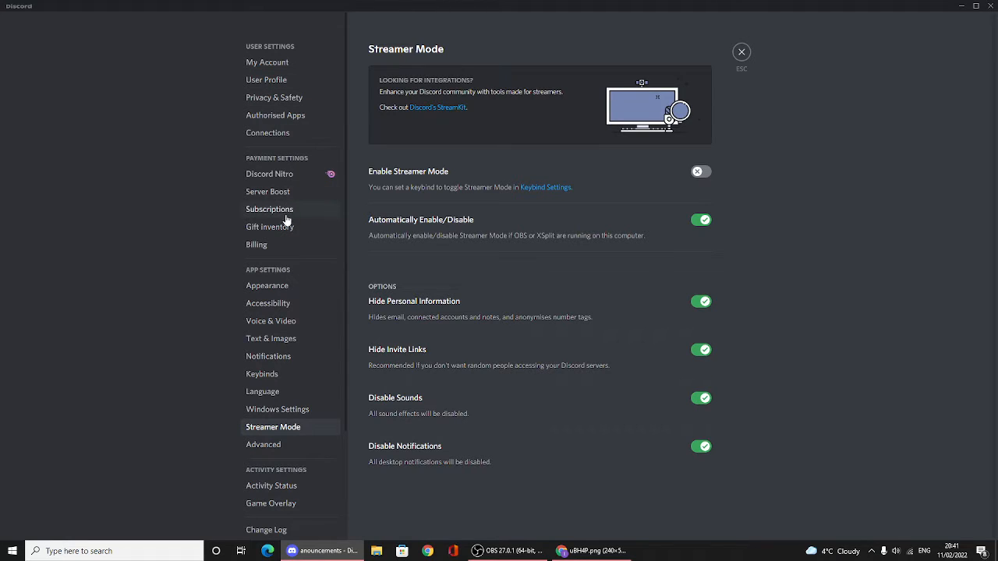
{"action": "scroll", "coordinate": [281, 238], "scroll_direction": "down", "scroll_amount": 3}
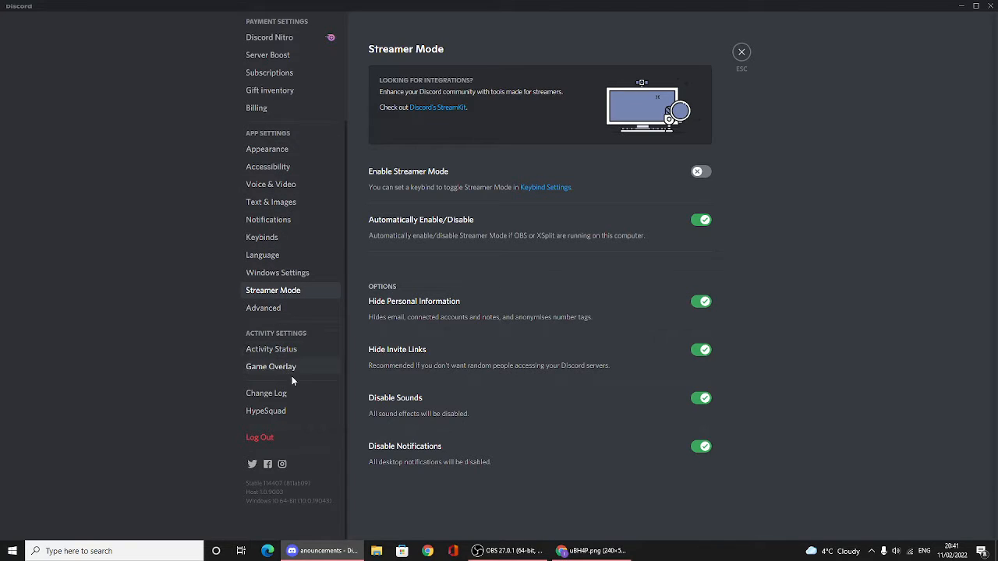
{"action": "scroll", "coordinate": [292, 375], "scroll_direction": "up", "scroll_amount": 3}
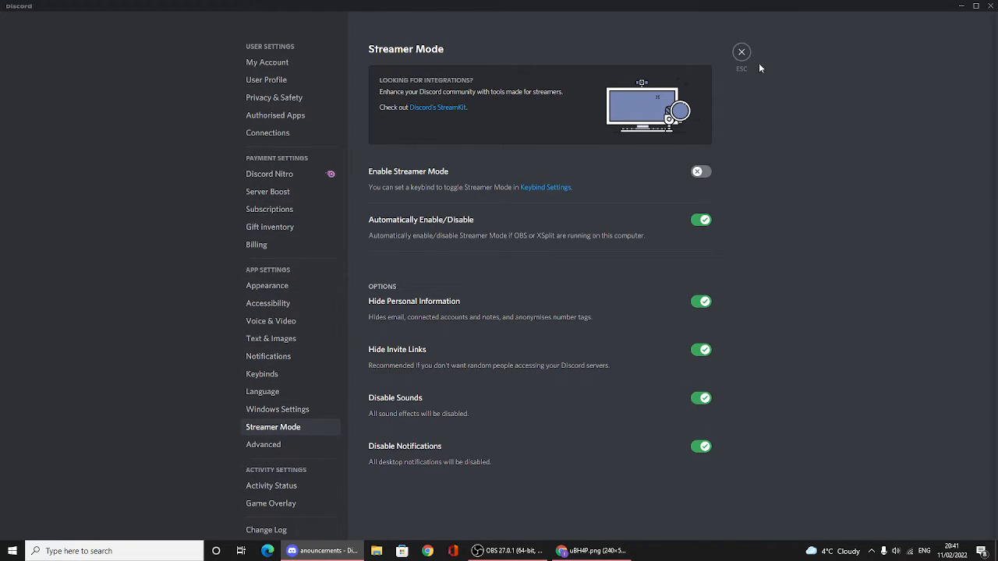
Step: Close the Streamer Mode settings and look through the server's audit log entries
{"action": "left_click", "coordinate": [741, 52]}
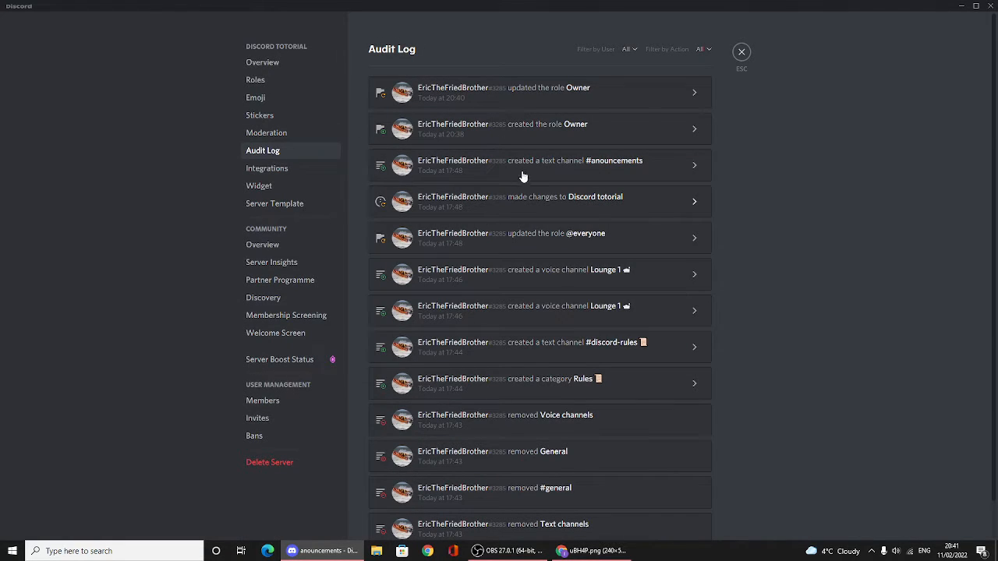
{"action": "scroll", "coordinate": [518, 187], "scroll_direction": "down", "scroll_amount": 1}
{"action": "scroll", "coordinate": [517, 199], "scroll_direction": "up", "scroll_amount": 1}
{"action": "scroll", "coordinate": [471, 206], "scroll_direction": "down", "scroll_amount": 1}
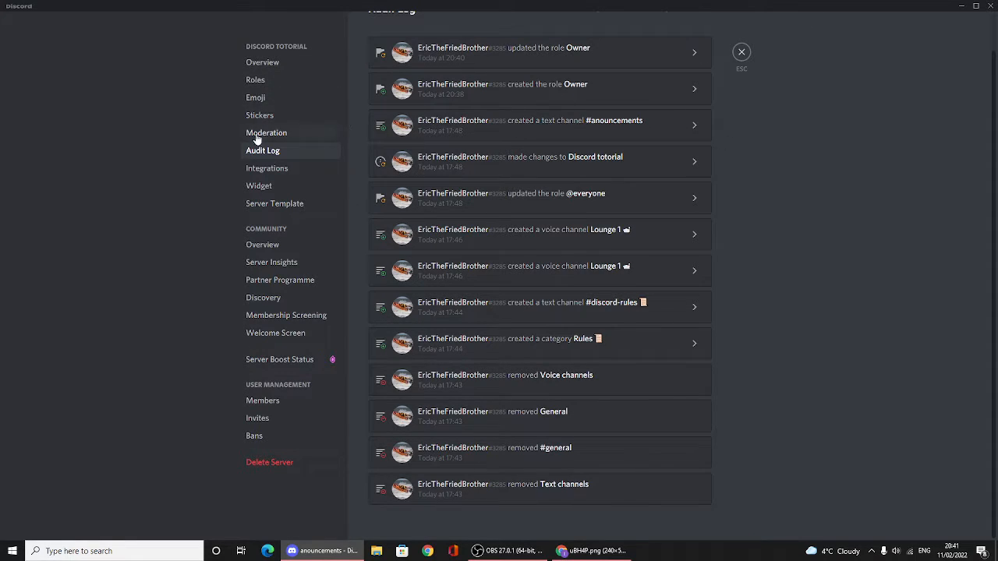
Step: Open the Owner role's permissions and turn on View Audit Log
{"action": "left_click", "coordinate": [272, 90]}
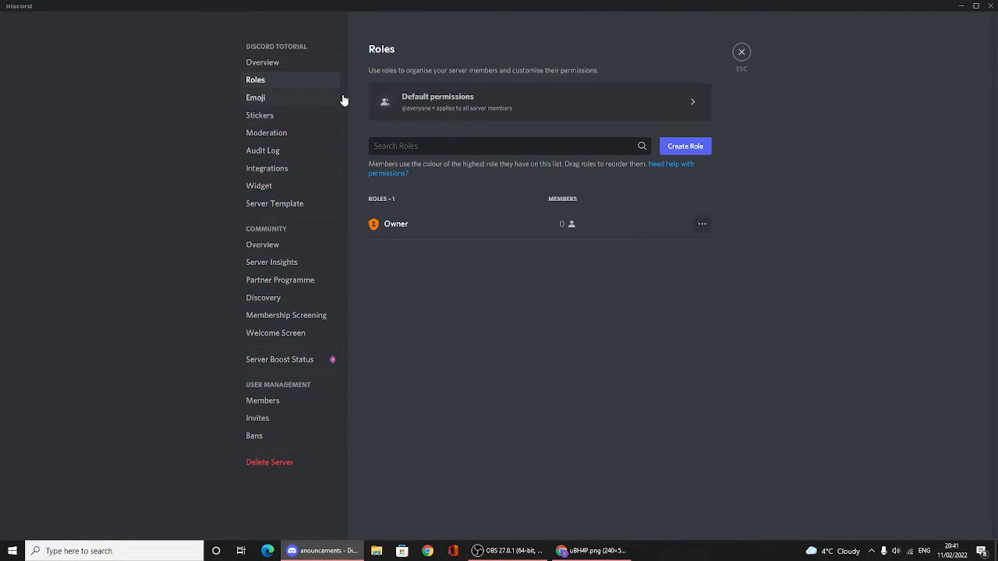
{"action": "left_click", "coordinate": [374, 223]}
{"action": "scroll", "coordinate": [632, 331], "scroll_direction": "down", "scroll_amount": 2}
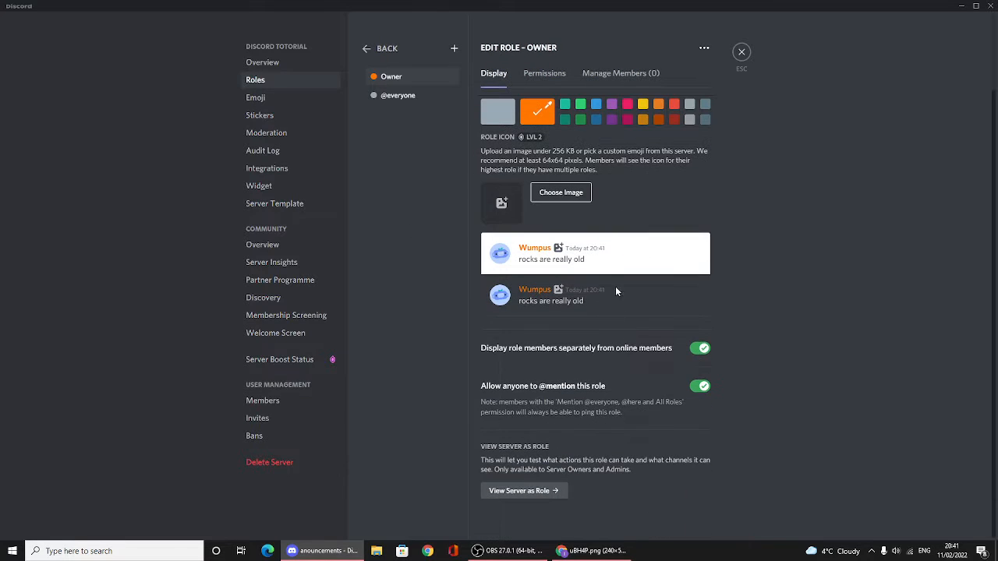
{"action": "left_click", "coordinate": [553, 78]}
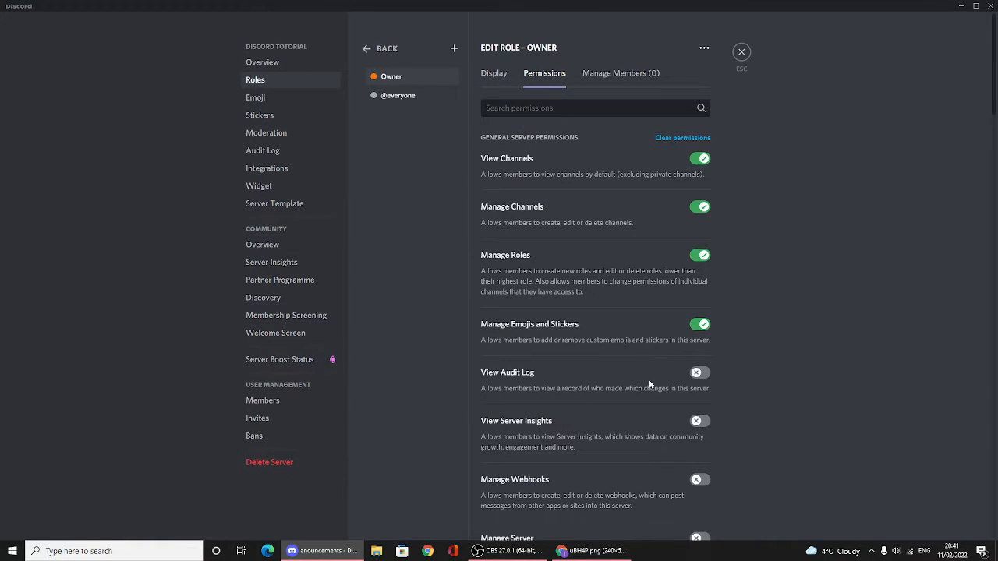
{"action": "scroll", "coordinate": [717, 357], "scroll_direction": "down", "scroll_amount": 2}
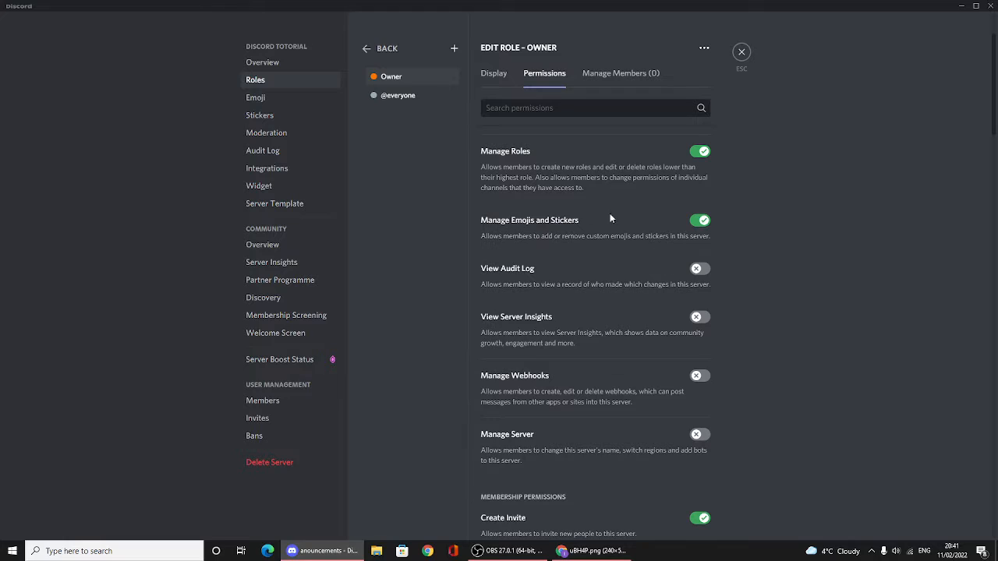
{"action": "left_click", "coordinate": [699, 269]}
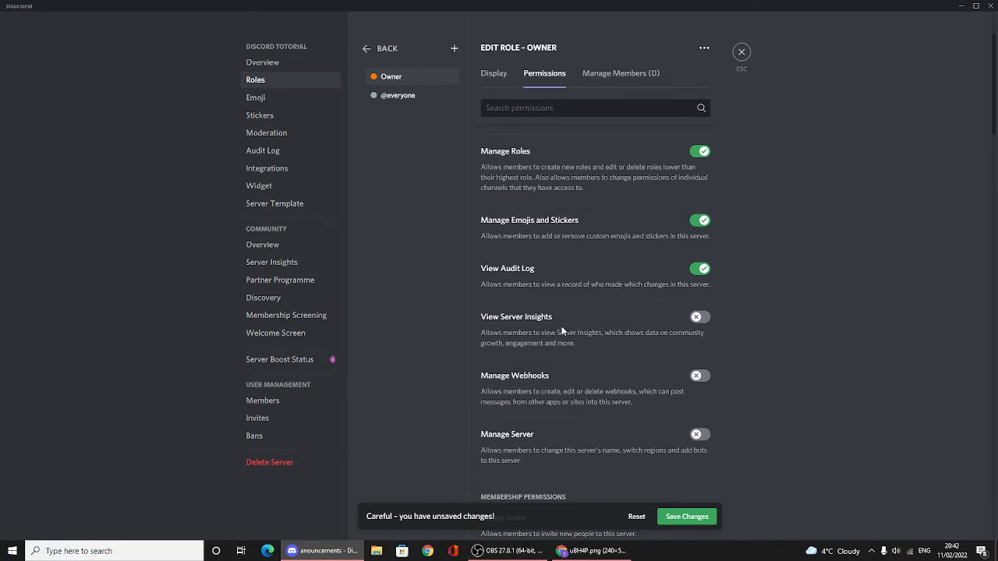
Step: Turn on the Manage Webhooks and Manage Server permissions for the Owner role
{"action": "scroll", "coordinate": [563, 324], "scroll_direction": "down", "scroll_amount": 2}
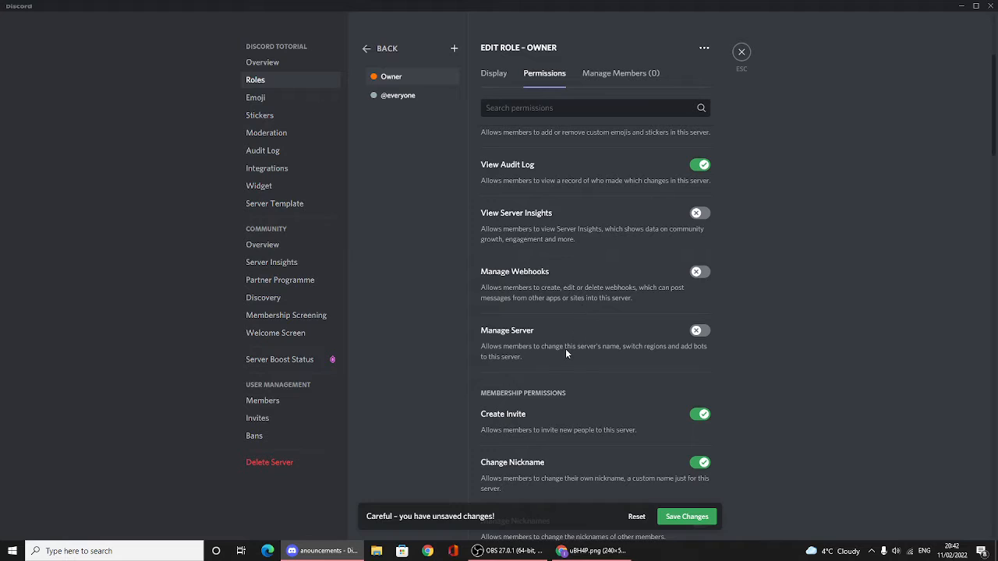
{"action": "scroll", "coordinate": [567, 354], "scroll_direction": "down", "scroll_amount": 2}
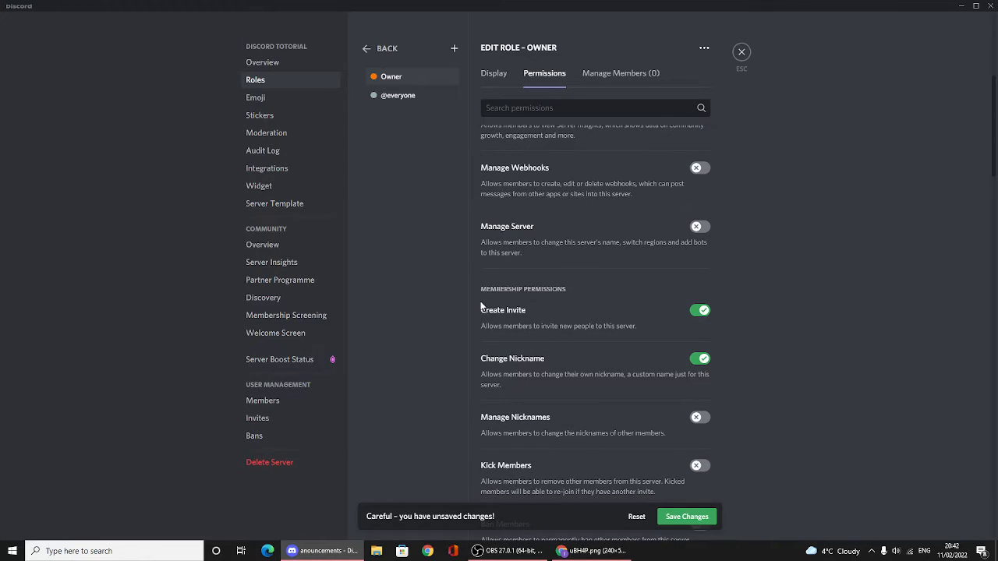
{"action": "left_click", "coordinate": [700, 167]}
{"action": "left_click", "coordinate": [699, 226]}
{"action": "scroll", "coordinate": [679, 350], "scroll_direction": "down", "scroll_amount": 3}
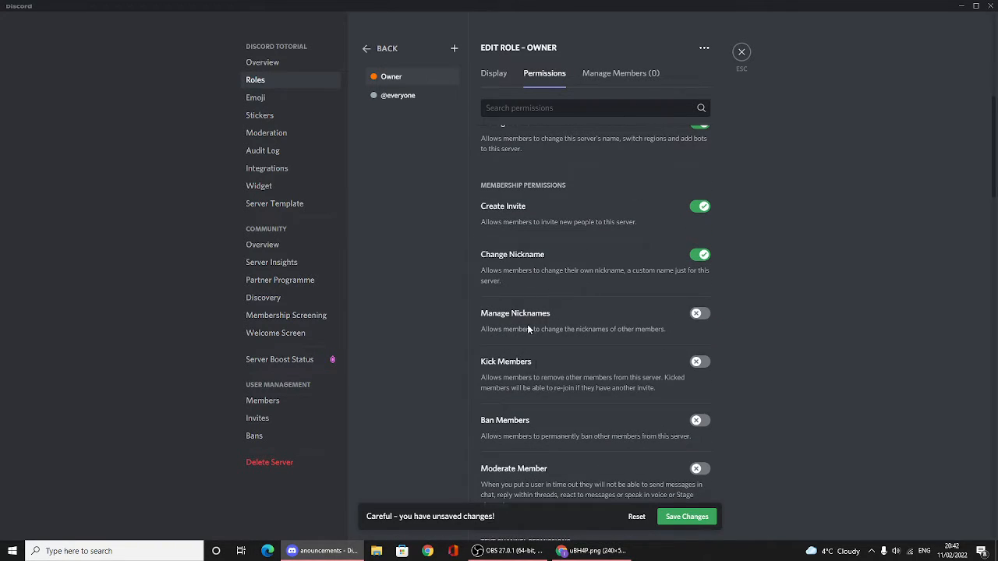
Step: Discard the unsaved permission changes on the Owner role and close the server settings
{"action": "left_click", "coordinate": [741, 52]}
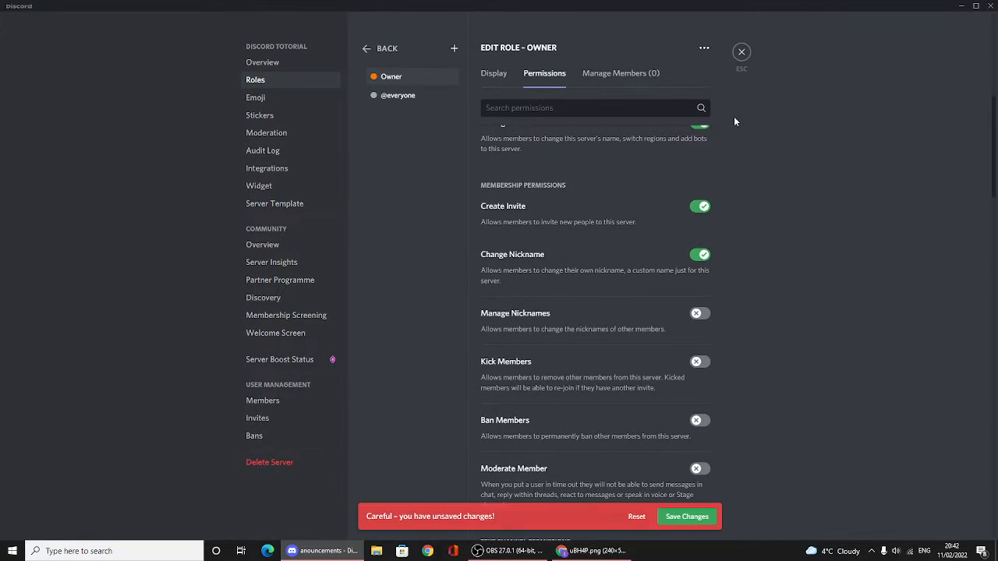
{"action": "left_click", "coordinate": [636, 518]}
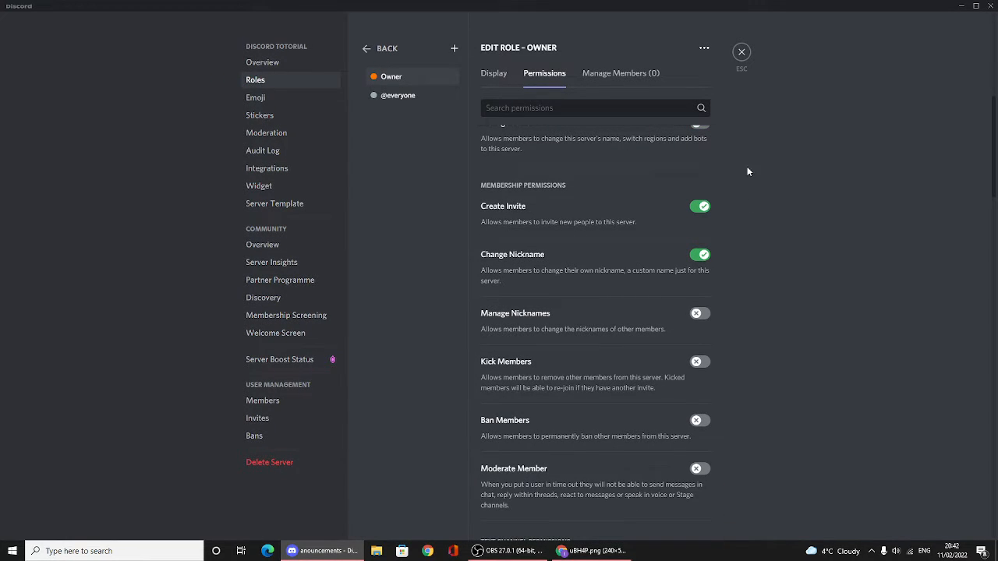
{"action": "left_click", "coordinate": [743, 55]}
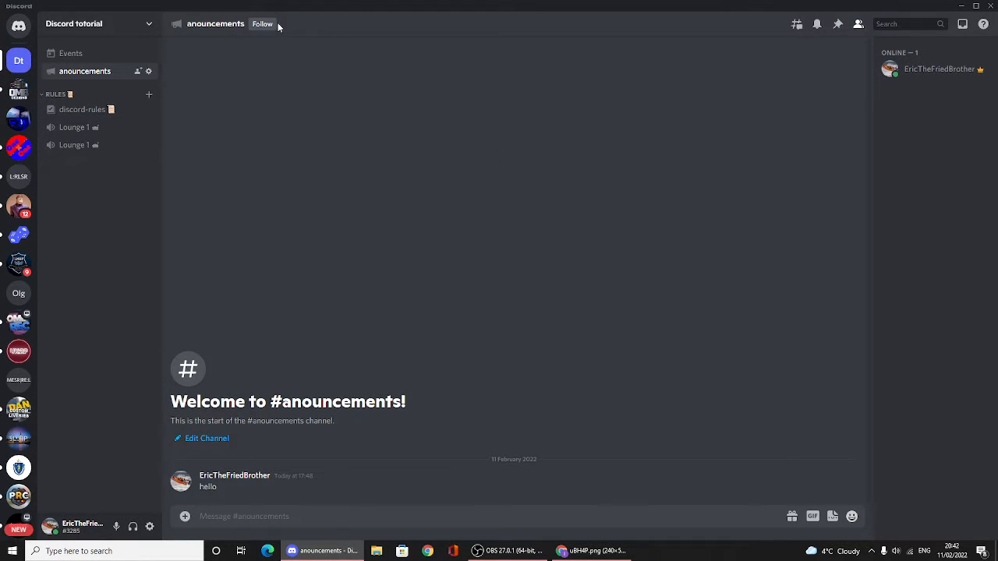
Step: Set the nickname in this server's profile to "anything youlike", save it, and check the own entry in the member list
{"action": "left_click", "coordinate": [73, 36]}
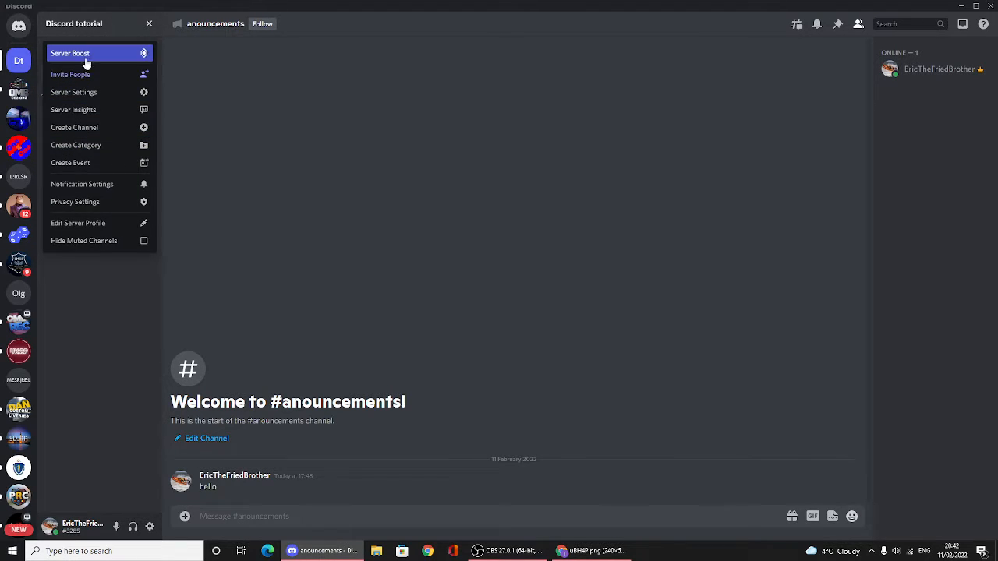
{"action": "left_click", "coordinate": [99, 224]}
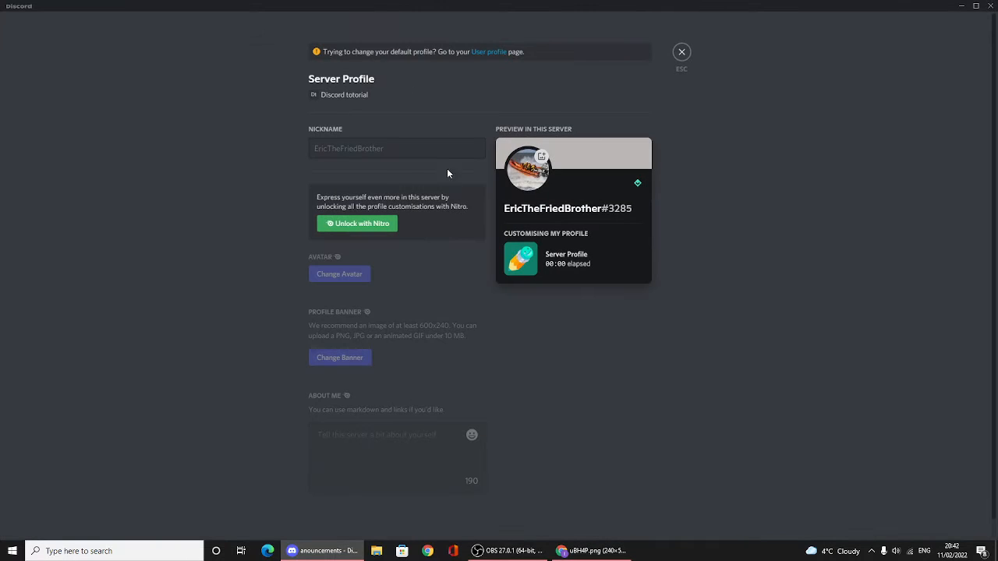
{"action": "left_click", "coordinate": [430, 148]}
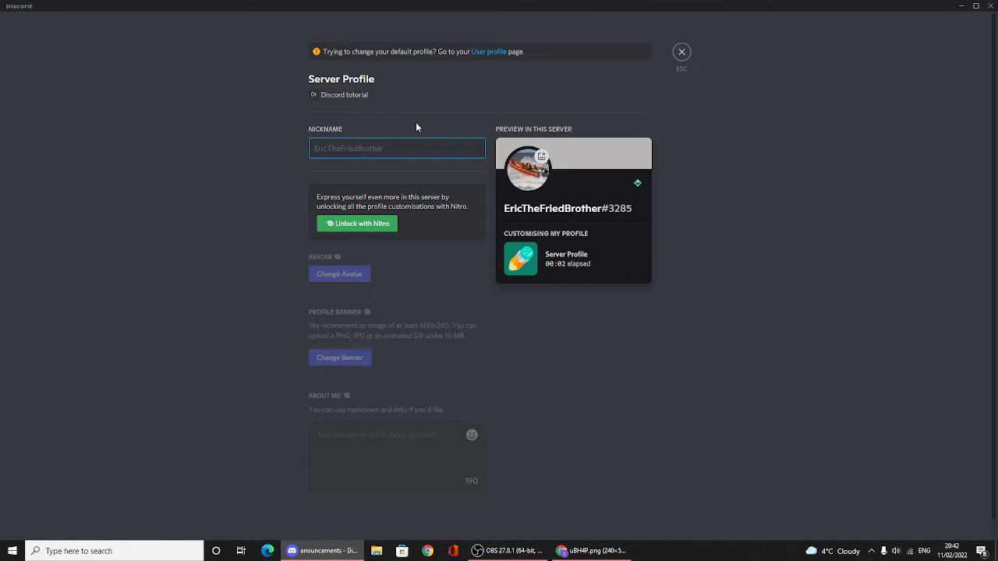
{"action": "type", "text": "anyth"}
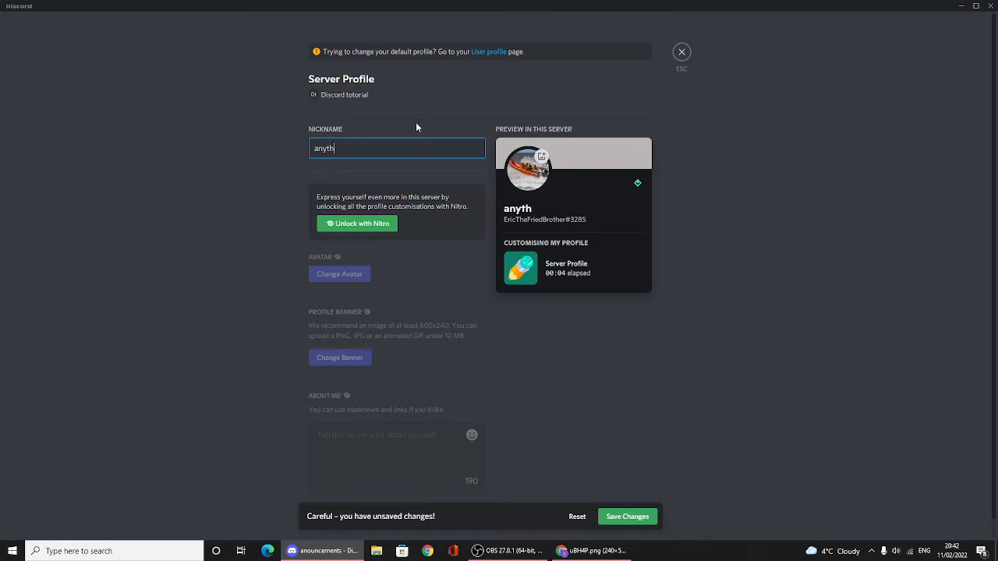
{"action": "type", "text": "ing youlike"}
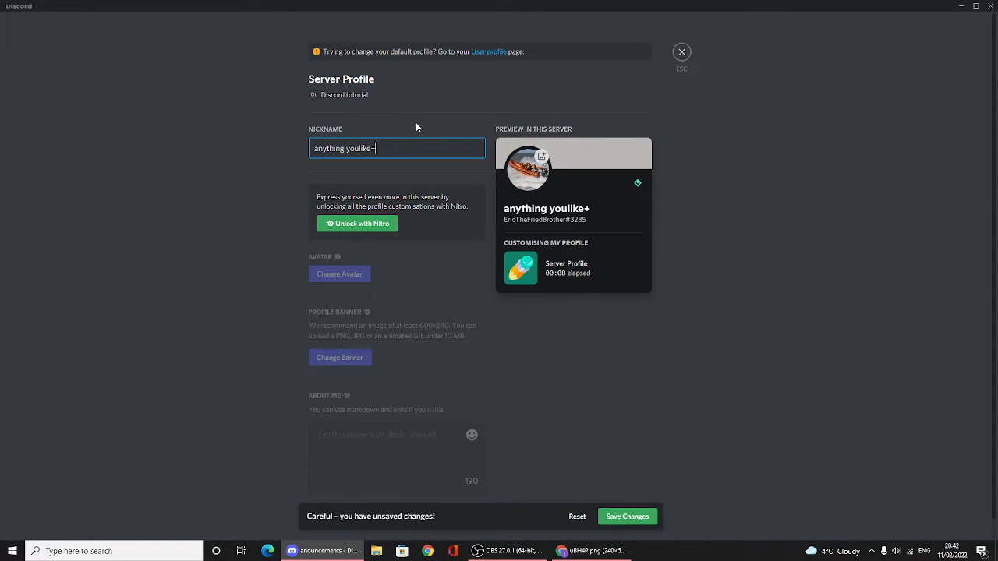
{"action": "left_click", "coordinate": [629, 516]}
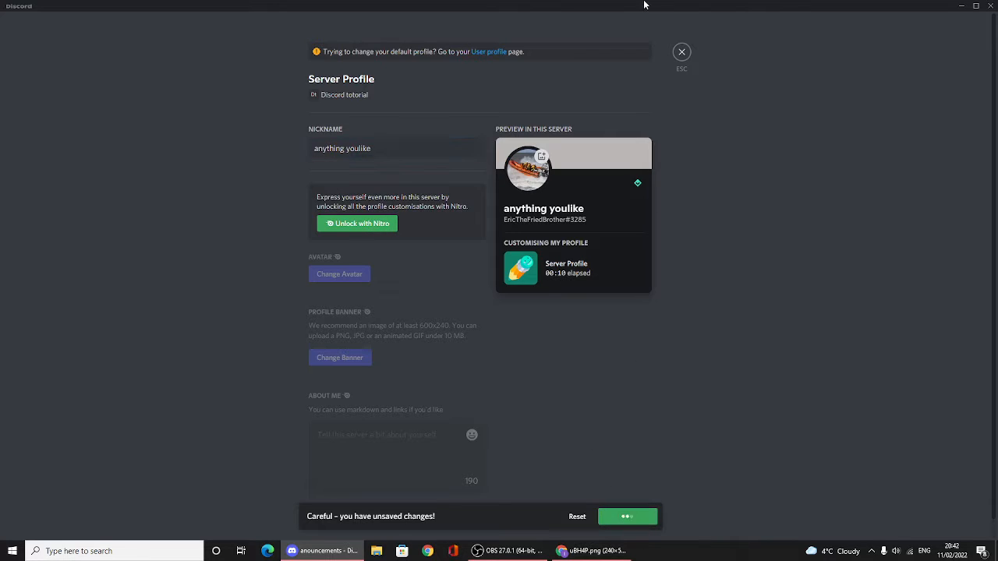
{"action": "left_click", "coordinate": [683, 52]}
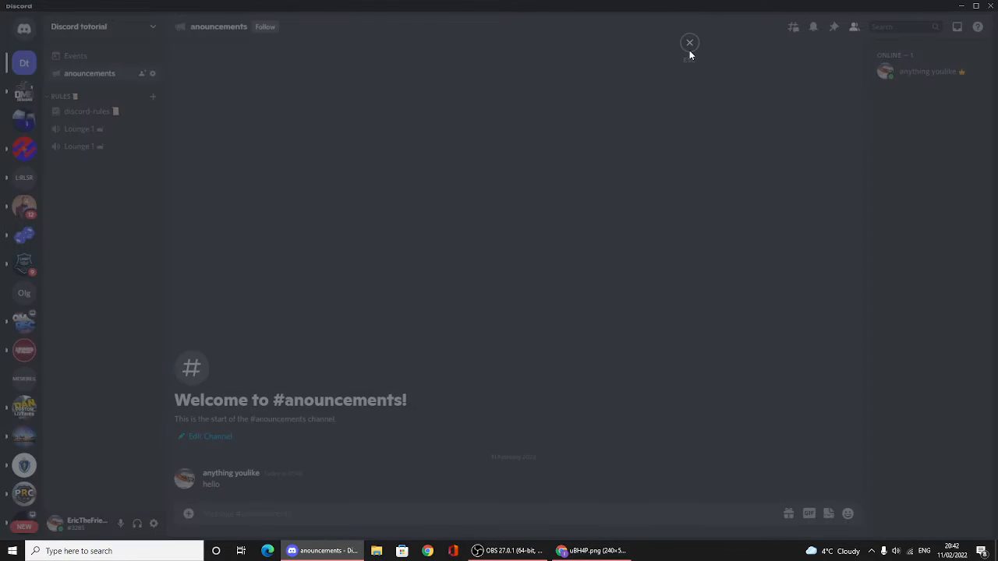
{"action": "left_click", "coordinate": [973, 73]}
{"action": "left_click", "coordinate": [531, 184]}
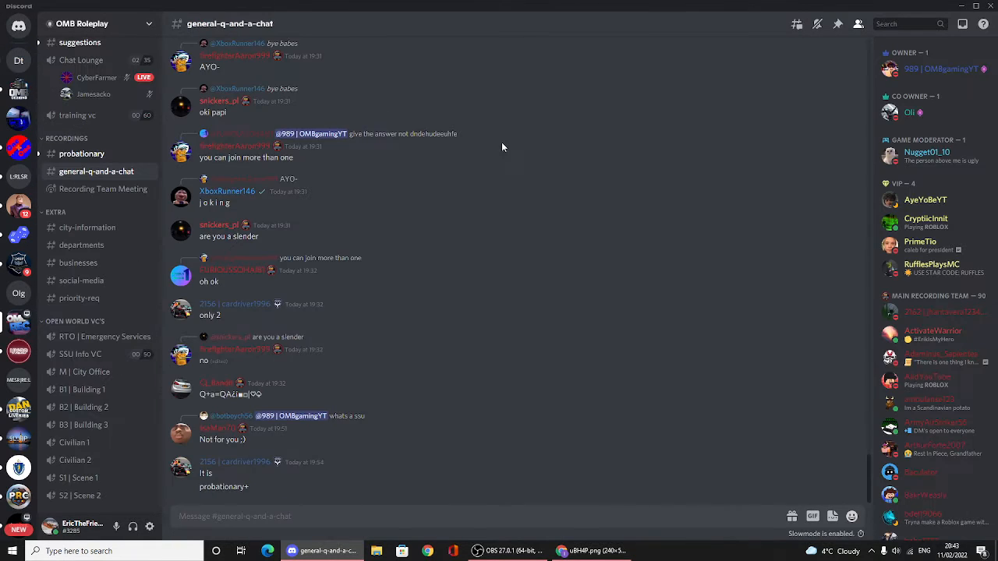
Step: Examine how the OMB Roleplay server's member list is grouped by role, from the owner down to the verified members and bots
{"action": "scroll", "coordinate": [942, 161], "scroll_direction": "down", "scroll_amount": 5}
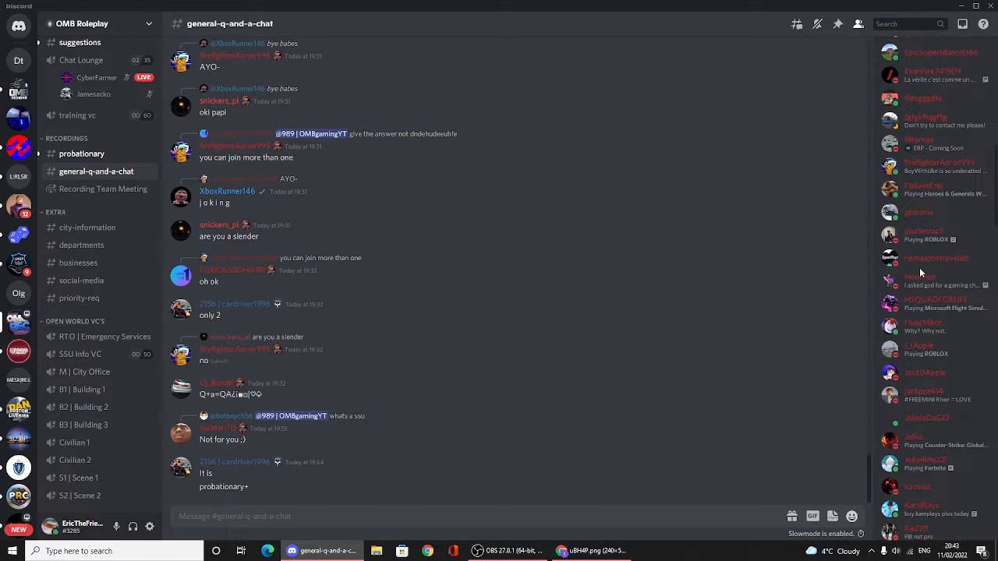
{"action": "scroll", "coordinate": [921, 269], "scroll_direction": "down", "scroll_amount": 10}
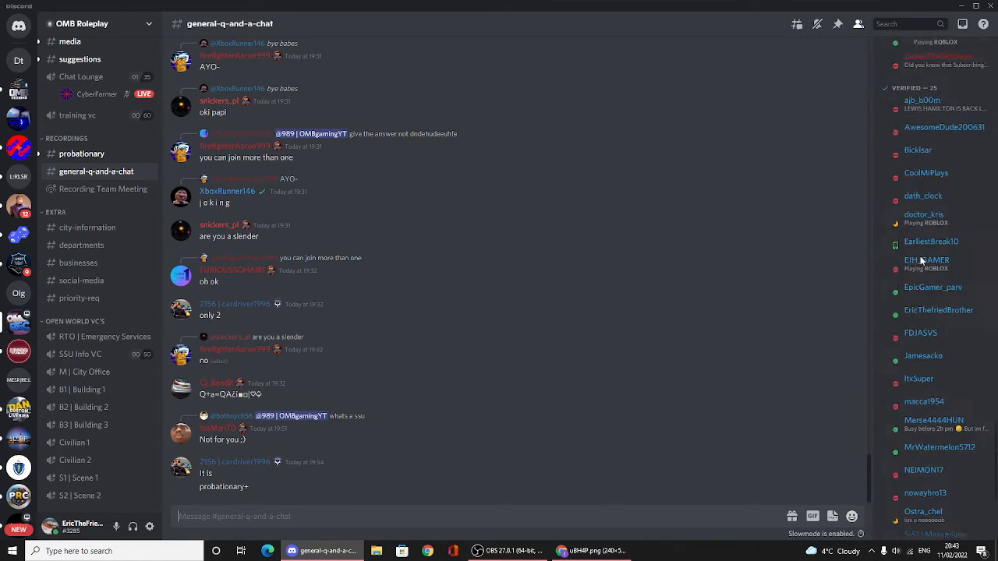
{"action": "scroll", "coordinate": [916, 248], "scroll_direction": "down", "scroll_amount": 2}
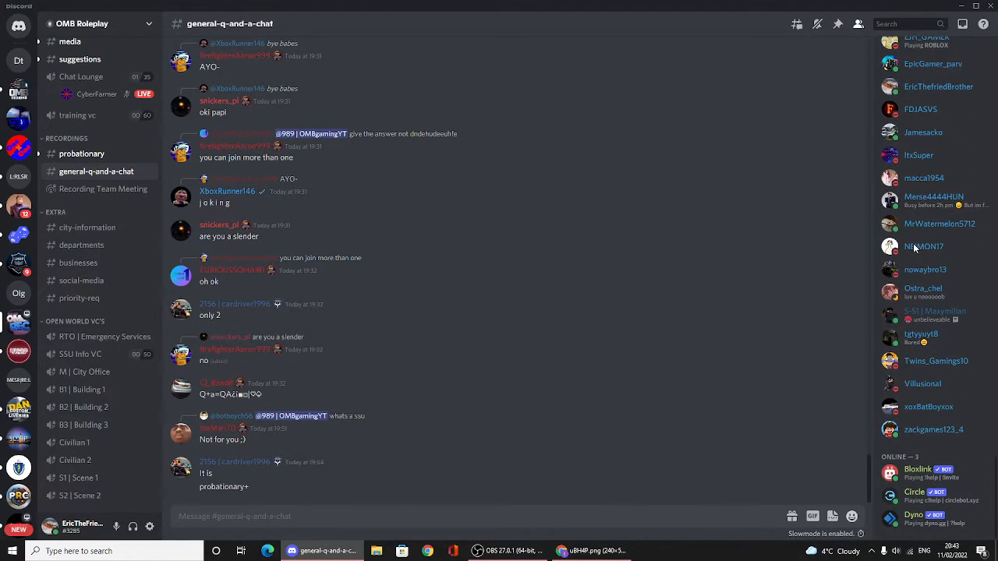
{"action": "scroll", "coordinate": [925, 350], "scroll_direction": "up", "scroll_amount": 5}
{"action": "scroll", "coordinate": [924, 349], "scroll_direction": "down", "scroll_amount": 5}
{"action": "scroll", "coordinate": [934, 135], "scroll_direction": "up", "scroll_amount": 3}
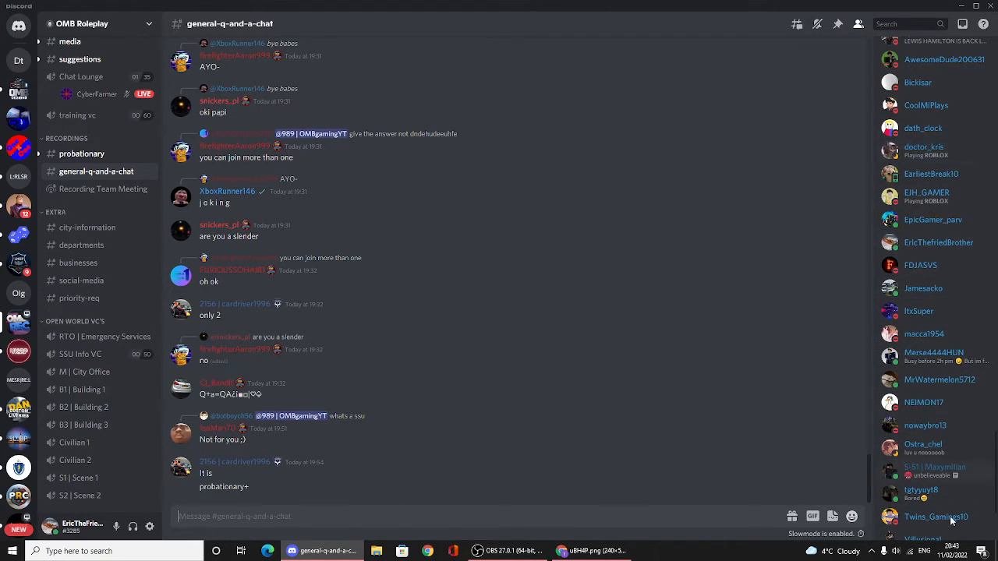
{"action": "scroll", "coordinate": [947, 301], "scroll_direction": "up", "scroll_amount": 3}
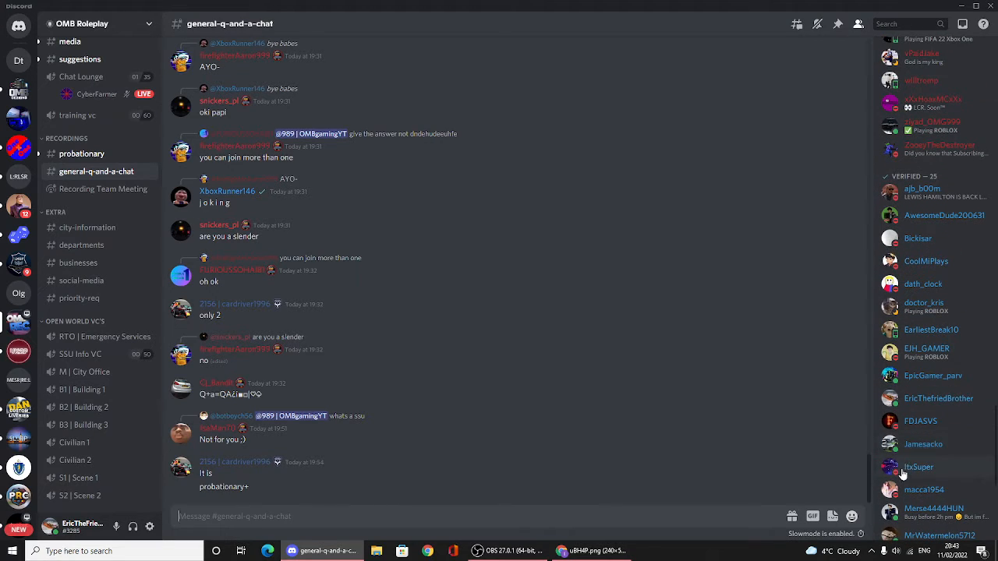
{"action": "scroll", "coordinate": [914, 443], "scroll_direction": "down", "scroll_amount": 2}
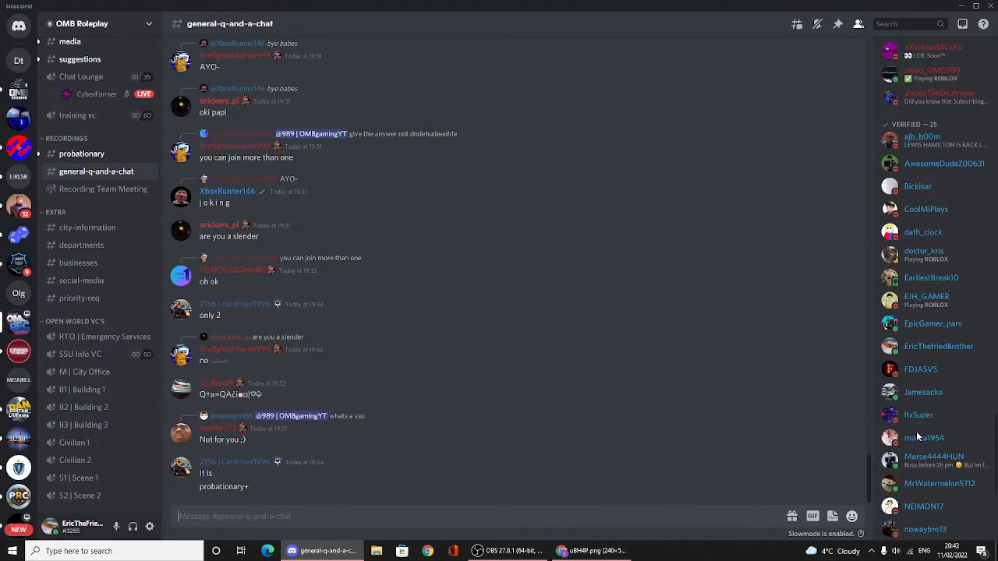
{"action": "scroll", "coordinate": [916, 427], "scroll_direction": "down", "scroll_amount": 2}
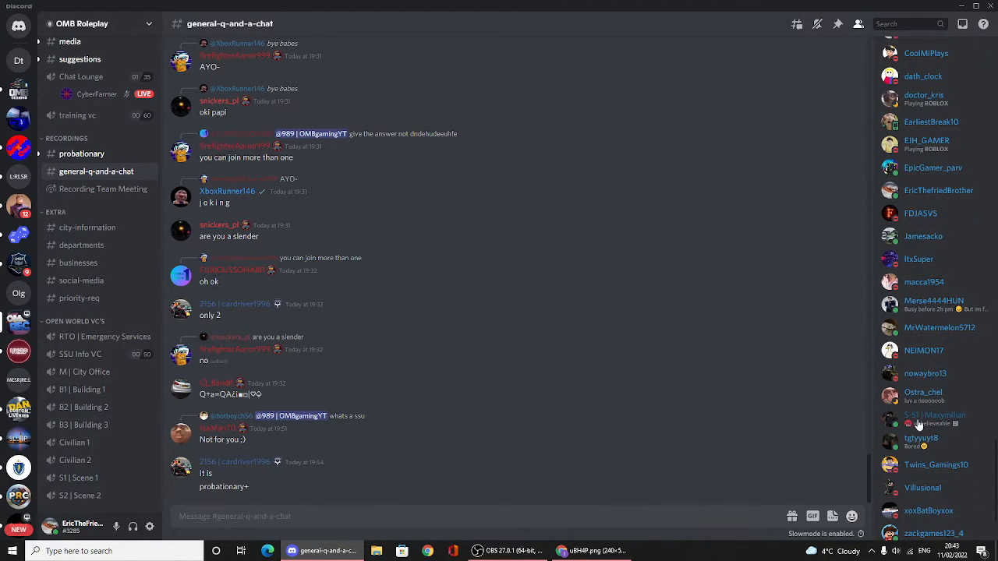
Step: View the own member card and server profile in OMB Roleplay to check the roles and whether the nickname can be changed
{"action": "left_click", "coordinate": [917, 201]}
{"action": "type", "text": "st"}
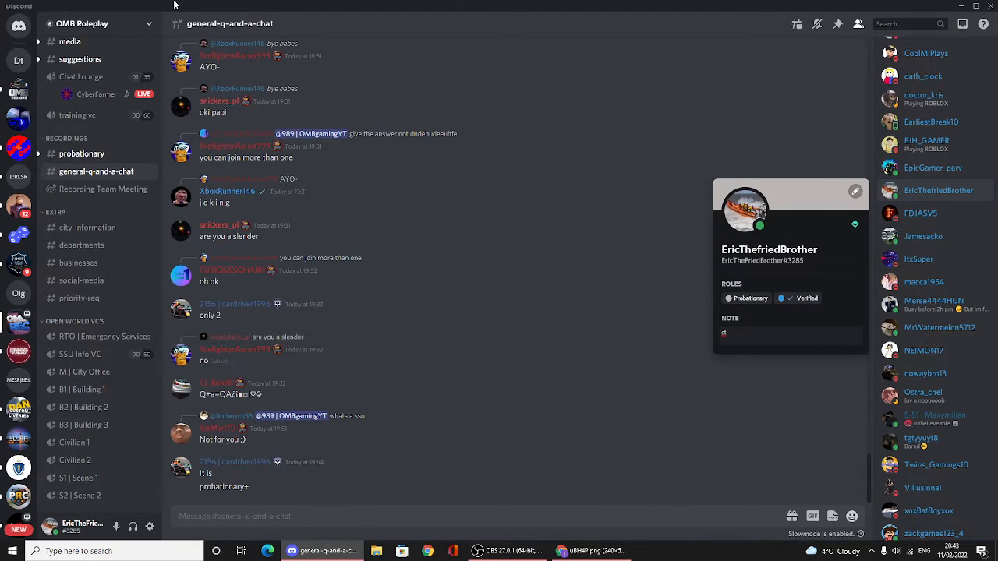
{"action": "left_click", "coordinate": [94, 24]}
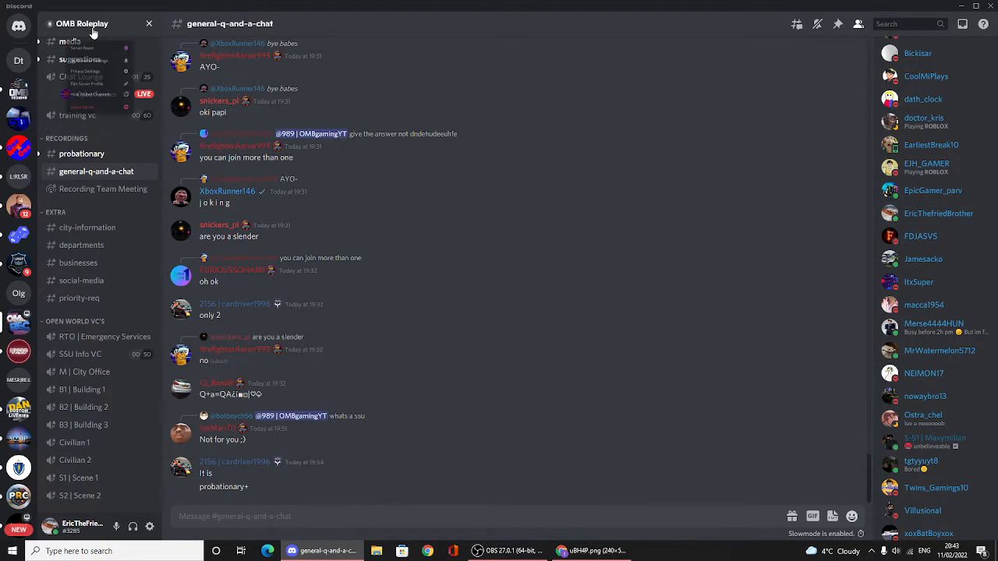
{"action": "left_click", "coordinate": [95, 117]}
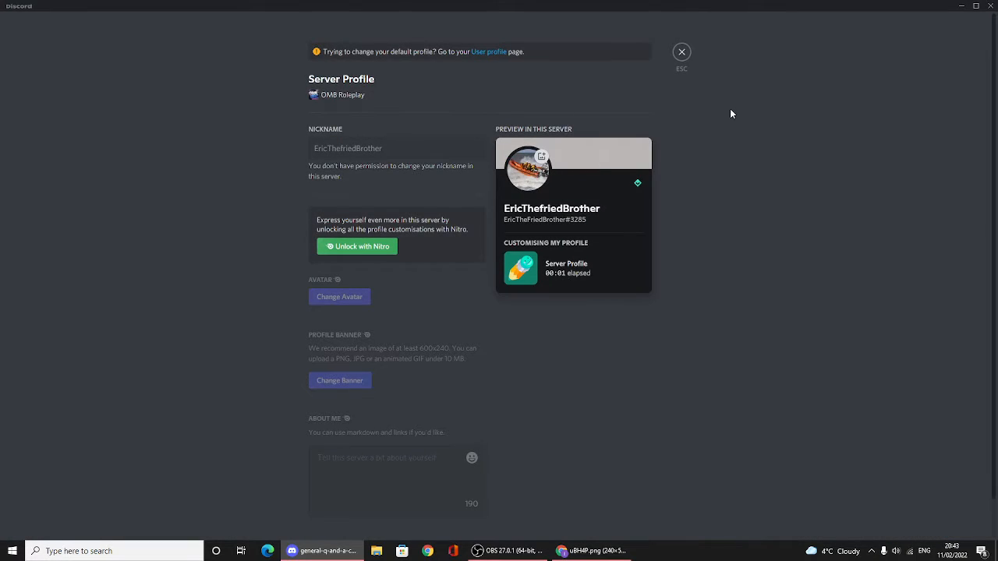
{"action": "left_click", "coordinate": [682, 53]}
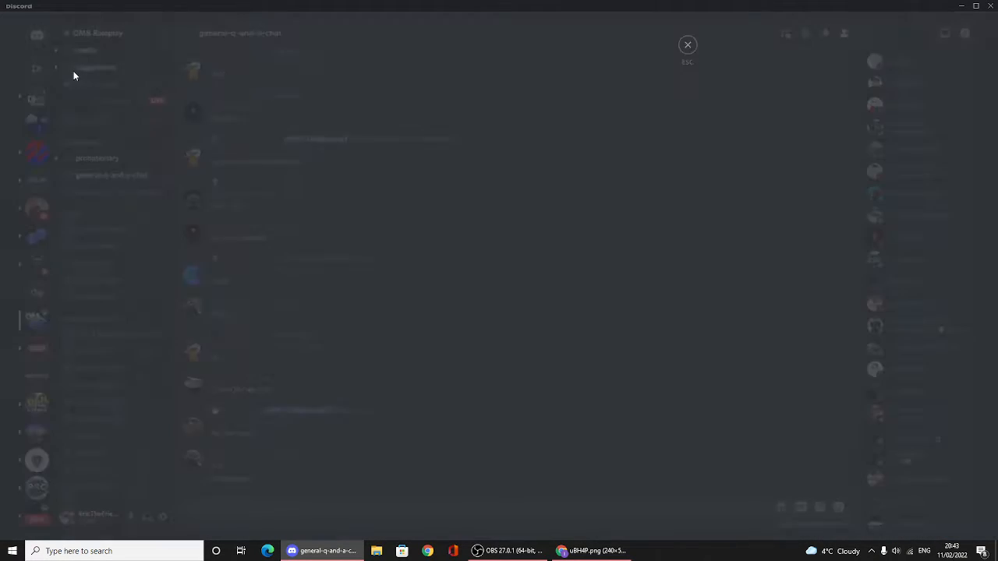
Step: Open the Owner role in the Discord totorial server's settings and review its display options
{"action": "left_click", "coordinate": [17, 60]}
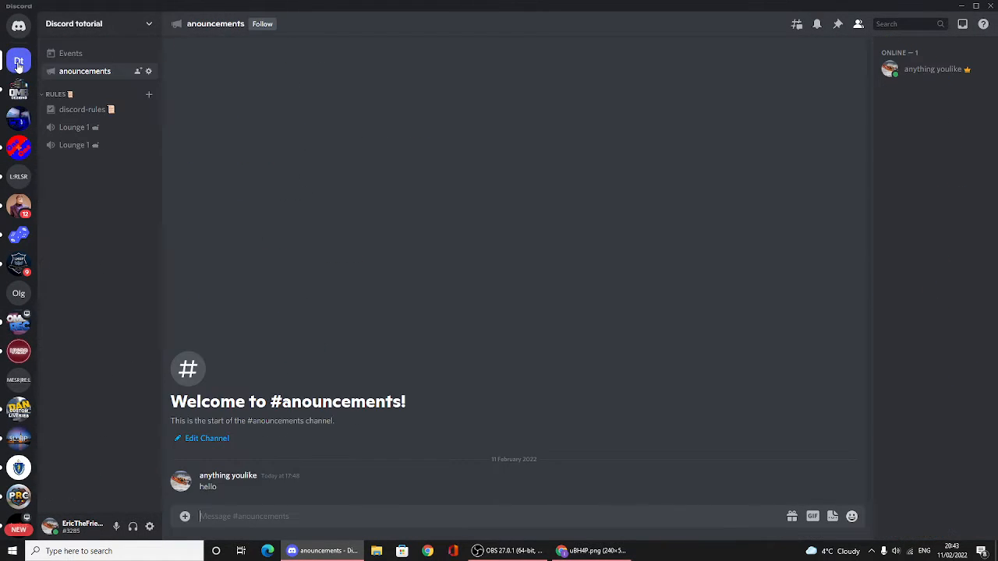
{"action": "left_click", "coordinate": [48, 29]}
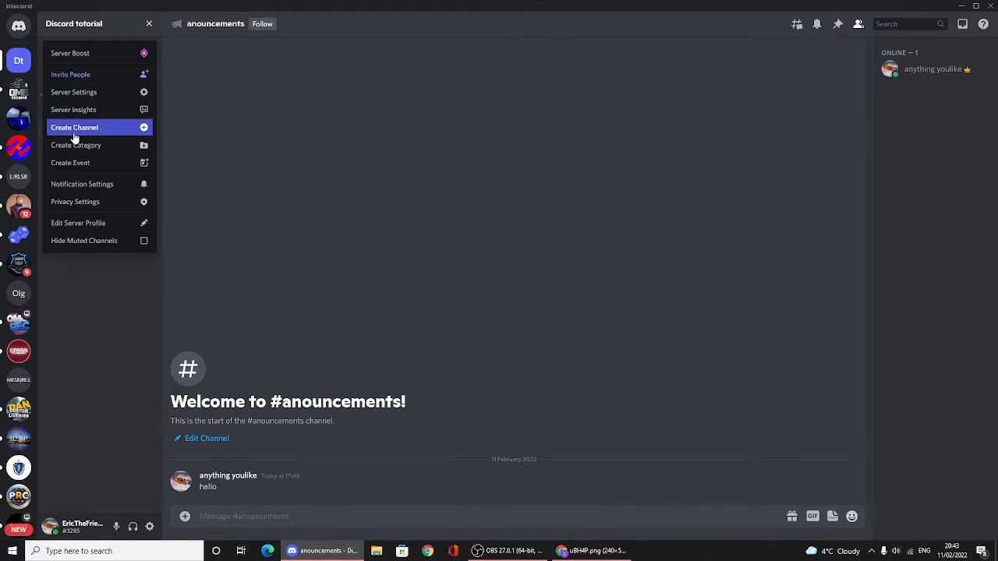
{"action": "left_click", "coordinate": [93, 94]}
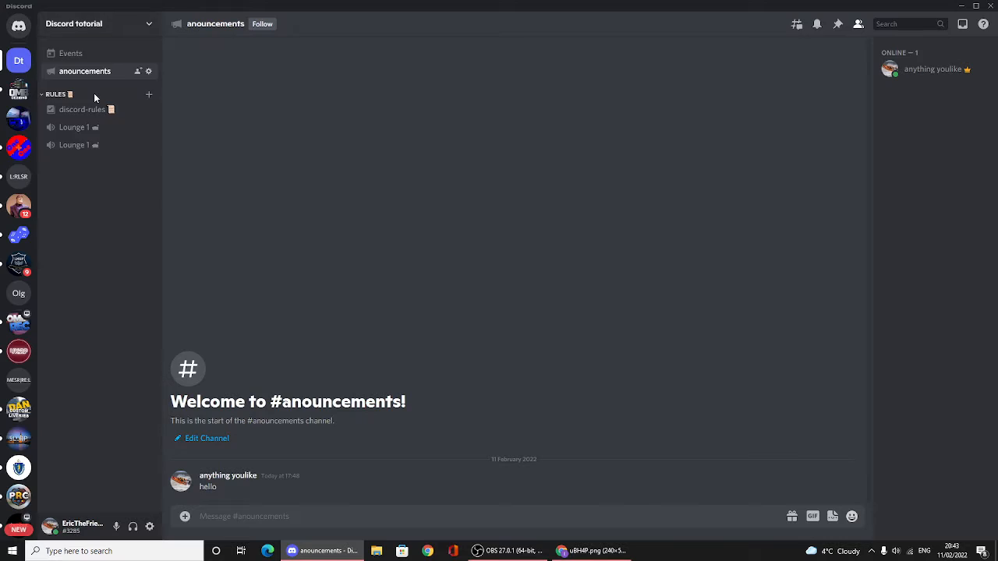
{"action": "left_click", "coordinate": [303, 81]}
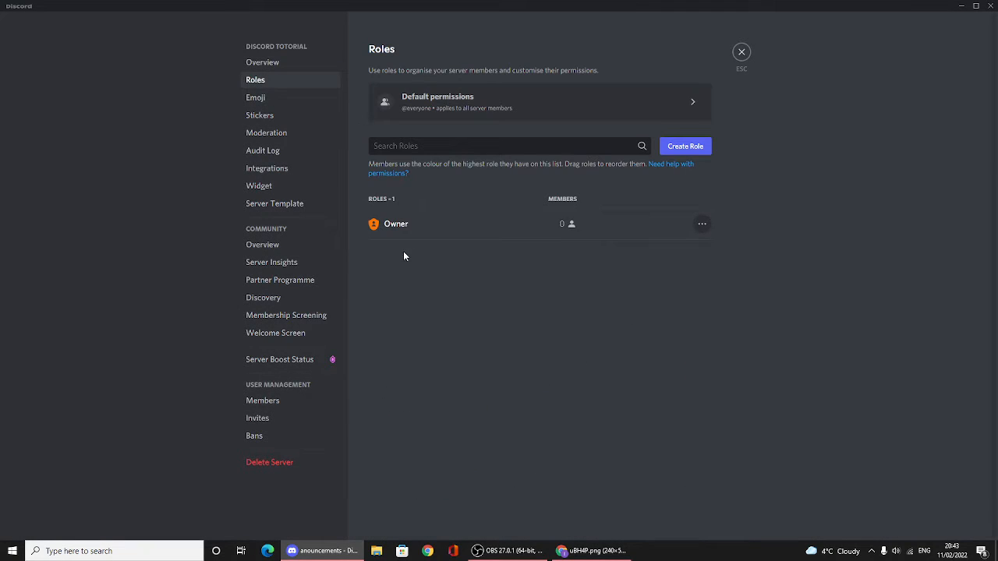
{"action": "left_click", "coordinate": [390, 224]}
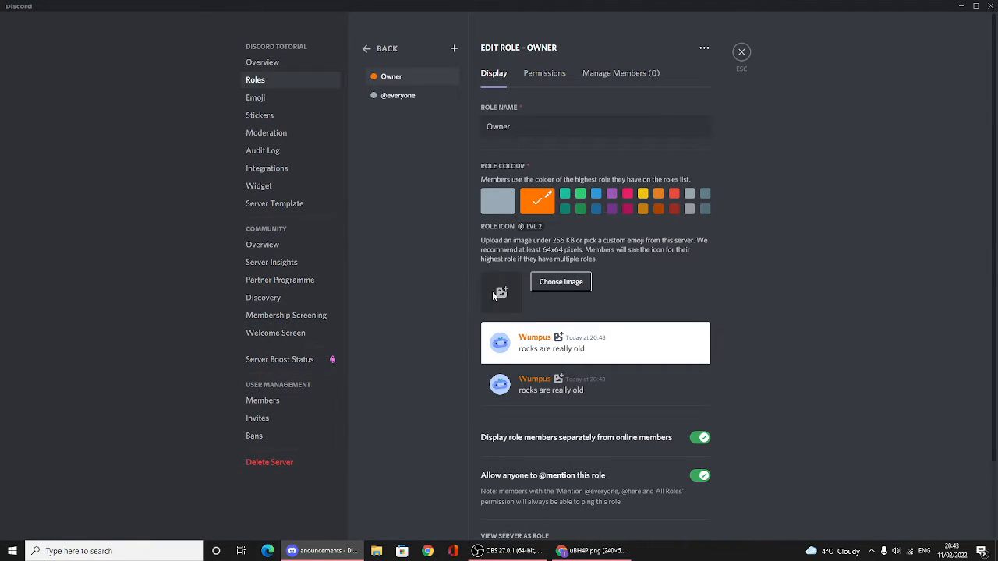
{"action": "scroll", "coordinate": [559, 166], "scroll_direction": "down", "scroll_amount": 2}
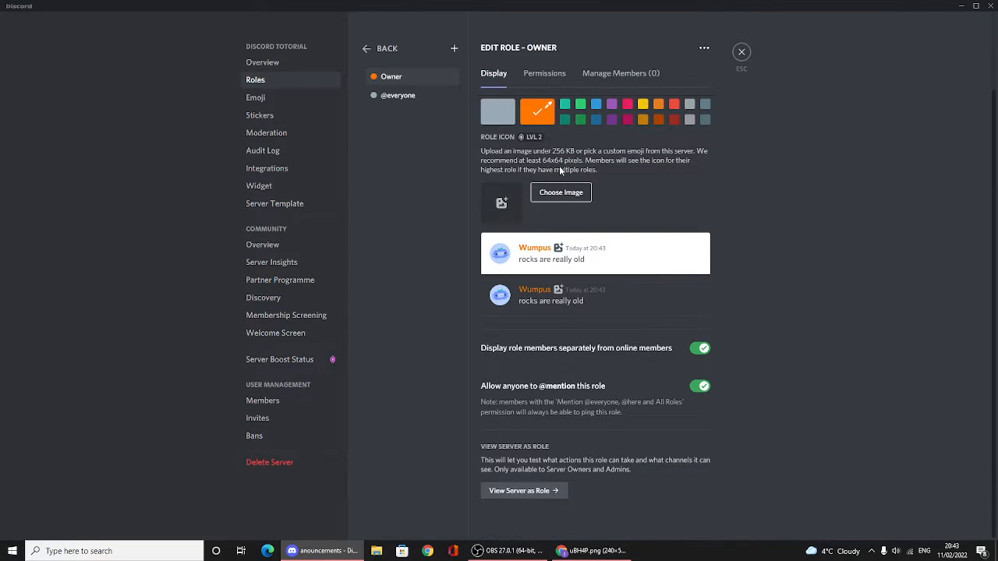
Step: Examine the Owner role's permissions from the general server section through to Administrator, and close the server settings
{"action": "left_click", "coordinate": [565, 76]}
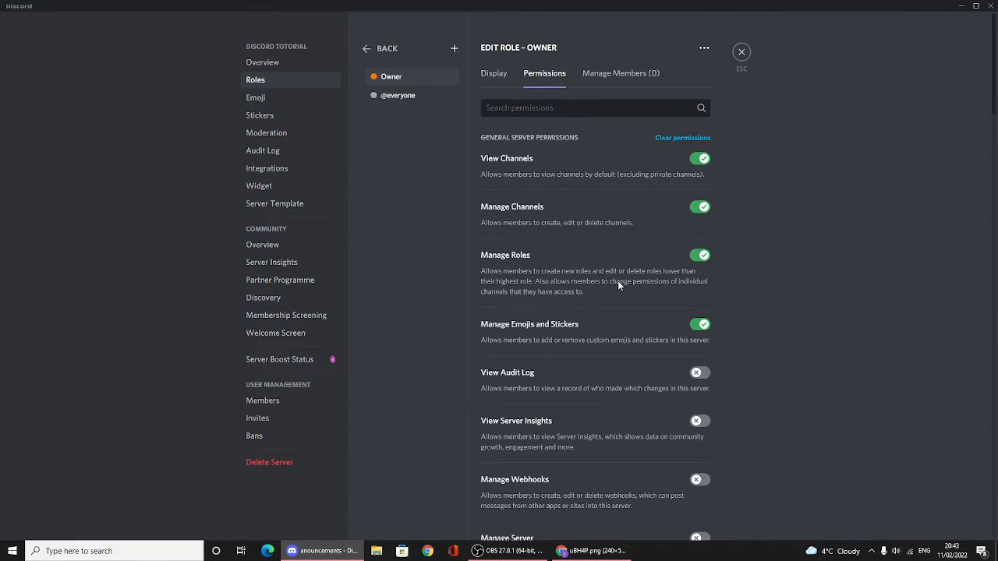
{"action": "scroll", "coordinate": [664, 371], "scroll_direction": "down", "scroll_amount": 7}
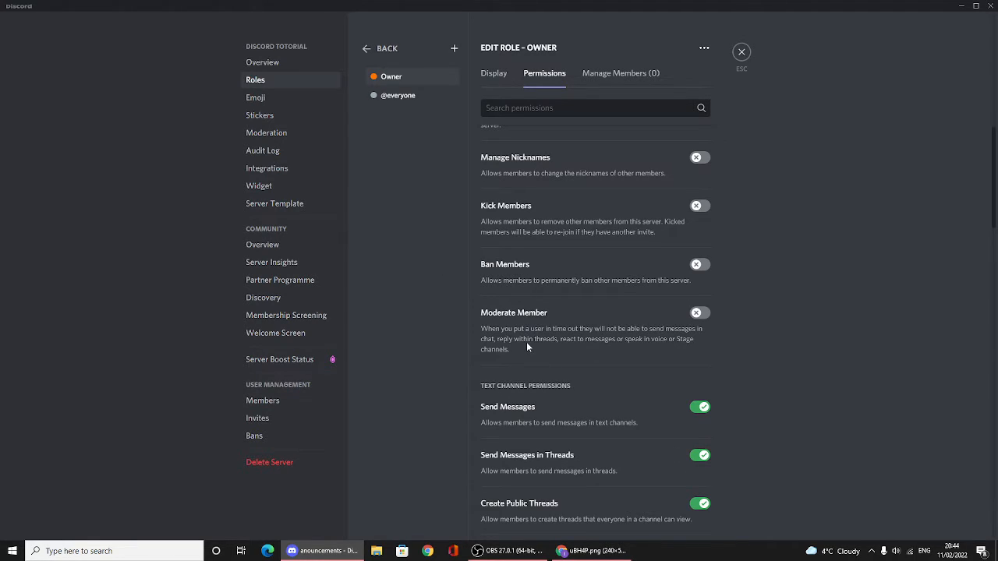
{"action": "scroll", "coordinate": [538, 332], "scroll_direction": "down", "scroll_amount": 5}
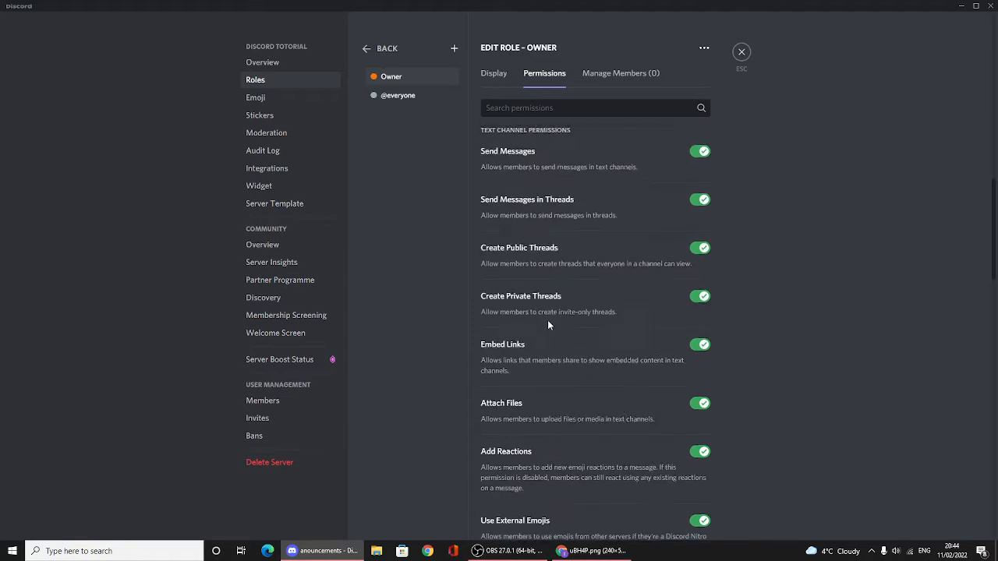
{"action": "scroll", "coordinate": [549, 320], "scroll_direction": "down", "scroll_amount": 8}
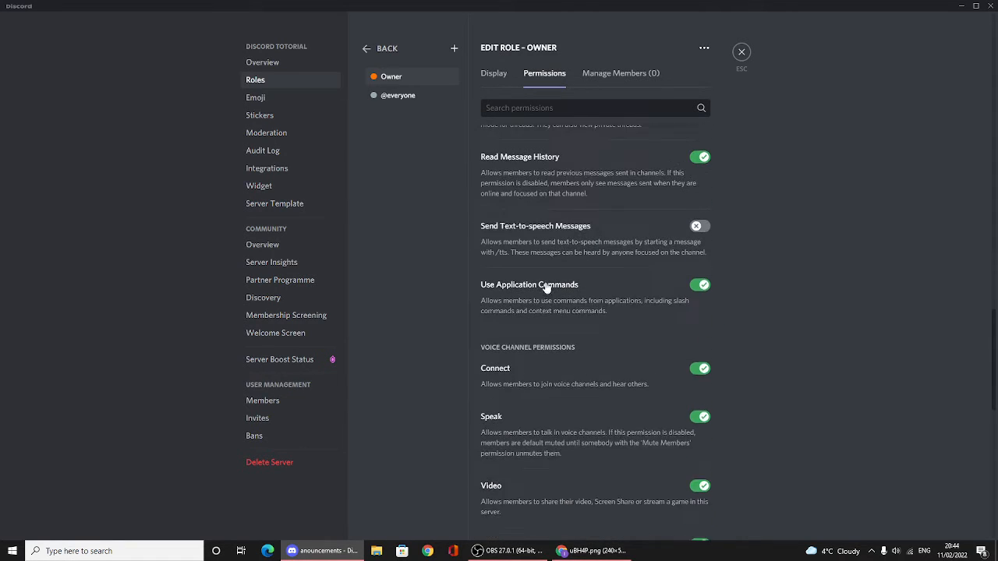
{"action": "scroll", "coordinate": [535, 284], "scroll_direction": "down", "scroll_amount": 8}
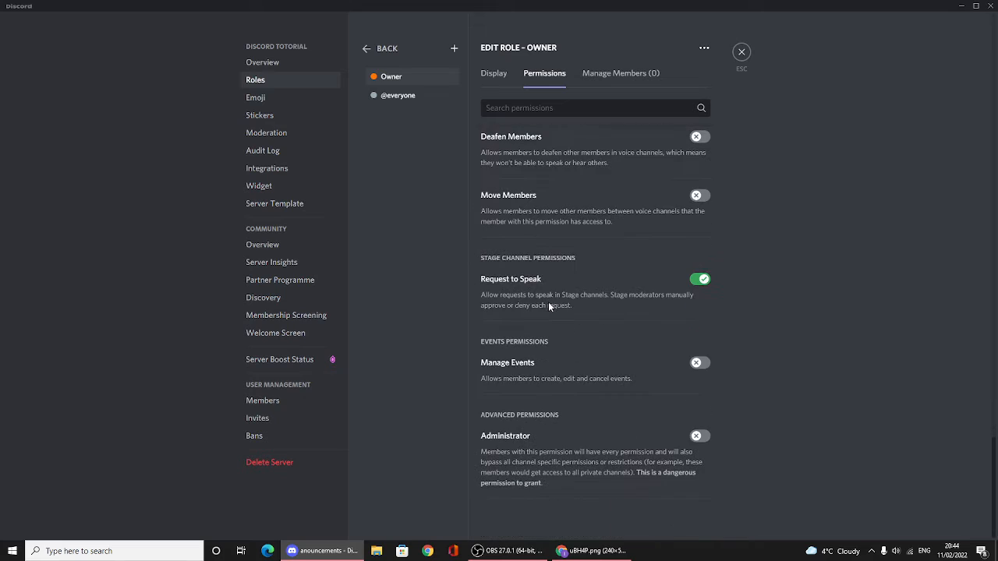
{"action": "scroll", "coordinate": [545, 280], "scroll_direction": "up", "scroll_amount": 10}
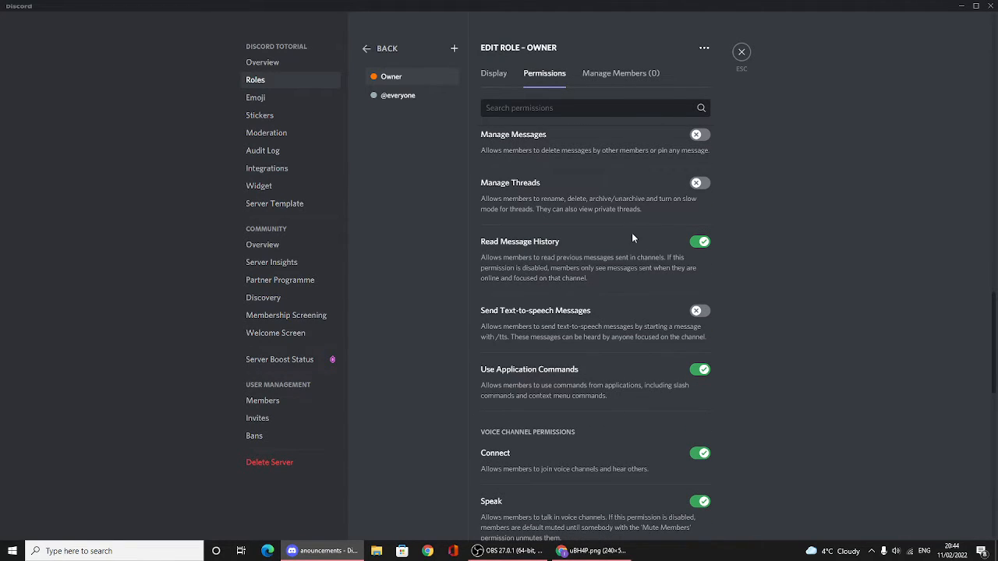
{"action": "scroll", "coordinate": [612, 164], "scroll_direction": "up", "scroll_amount": 15}
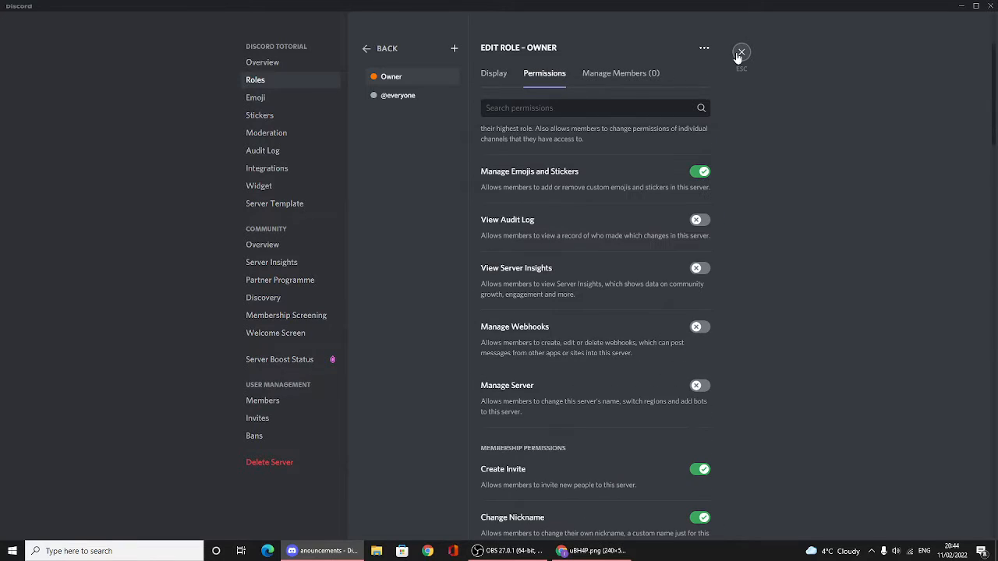
{"action": "left_click", "coordinate": [703, 48]}
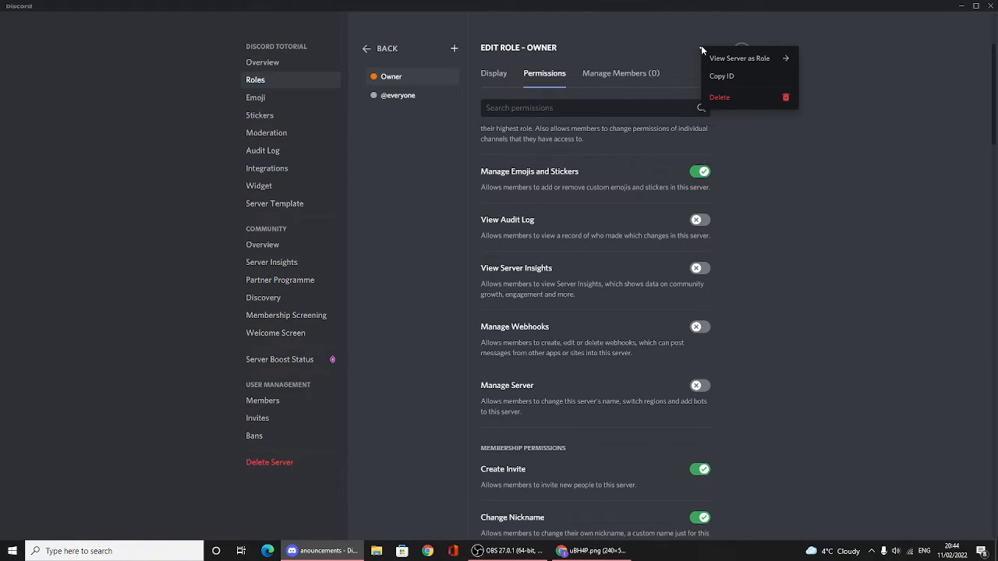
{"action": "left_click", "coordinate": [890, 176]}
{"action": "left_click", "coordinate": [742, 55]}
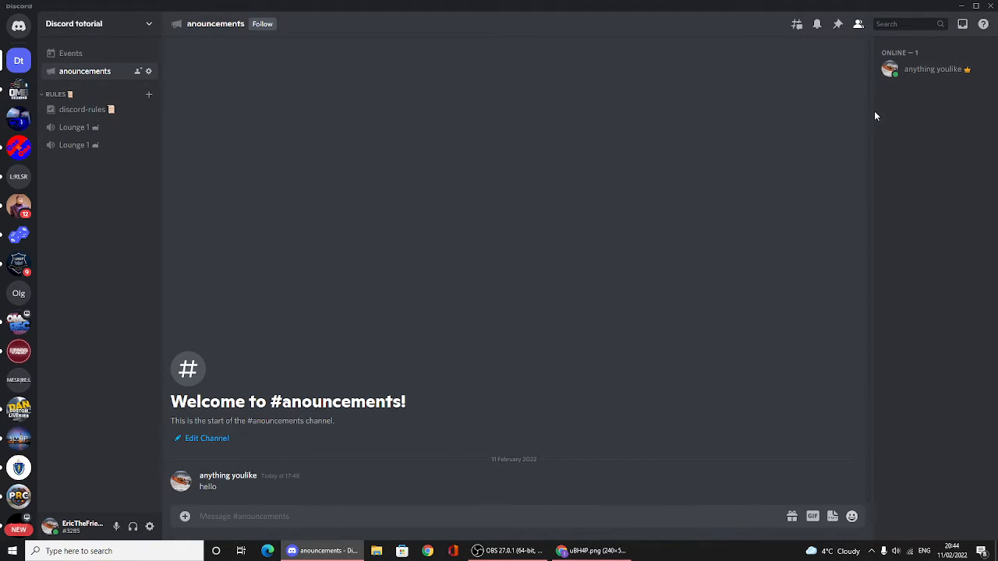
Step: View the list of roles that can be assigned to the SC:RP-Discord Admin member in the SL:RP-South London server
{"action": "right_click", "coordinate": [914, 73]}
{"action": "mouse_move", "coordinate": [842, 181]}
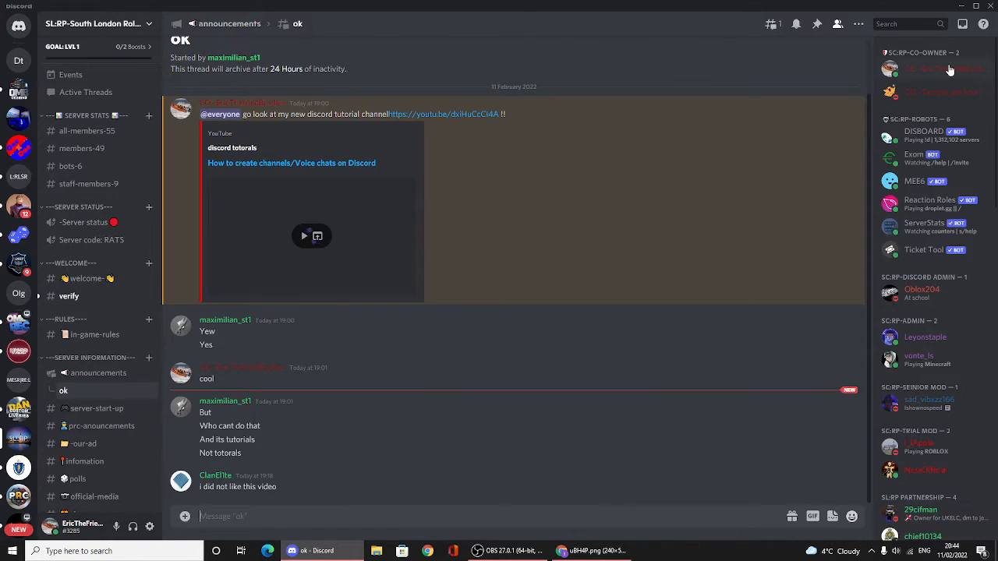
{"action": "right_click", "coordinate": [917, 304]}
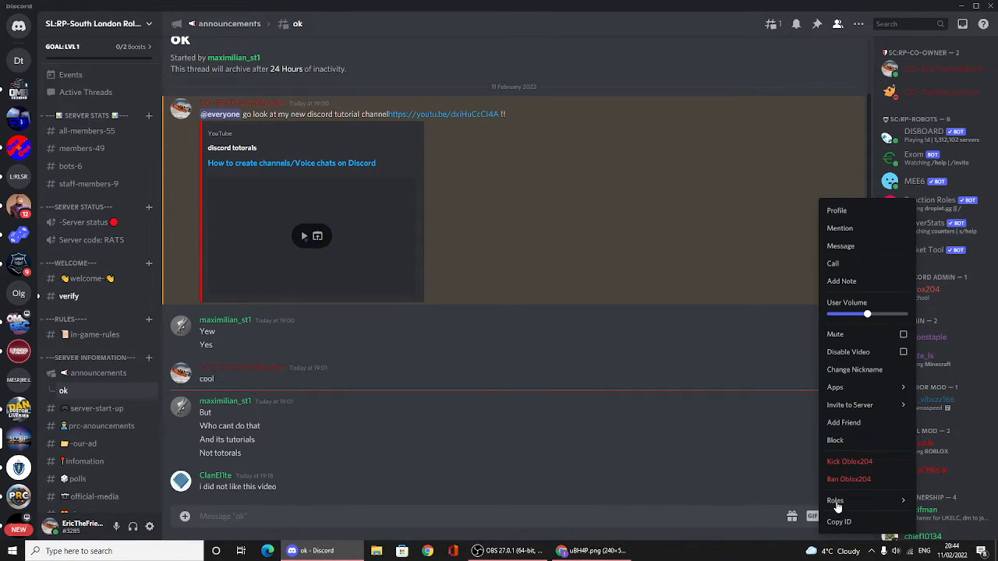
{"action": "mouse_move", "coordinate": [832, 502]}
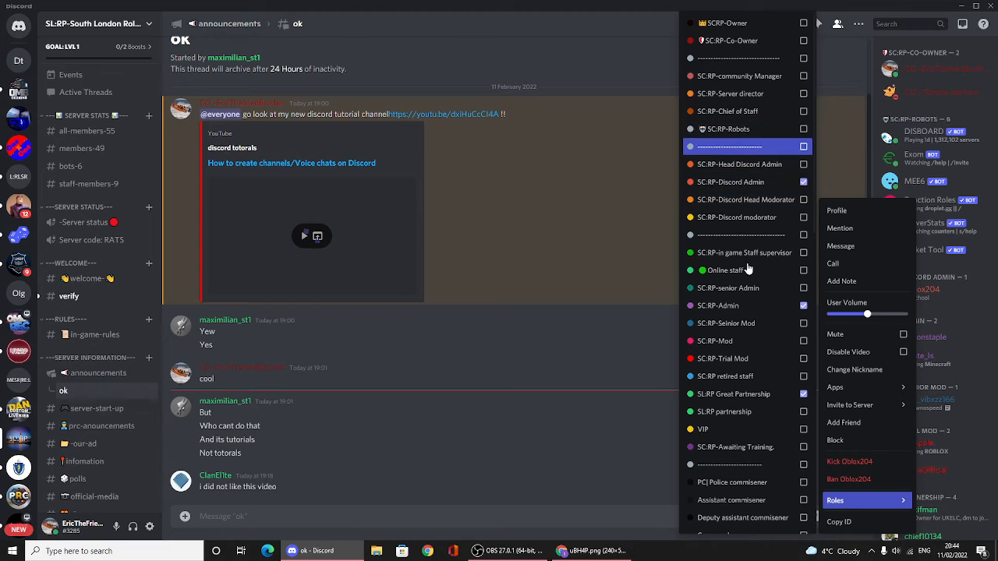
{"action": "scroll", "coordinate": [734, 358], "scroll_direction": "down", "scroll_amount": 1}
{"action": "scroll", "coordinate": [735, 358], "scroll_direction": "down", "scroll_amount": 10}
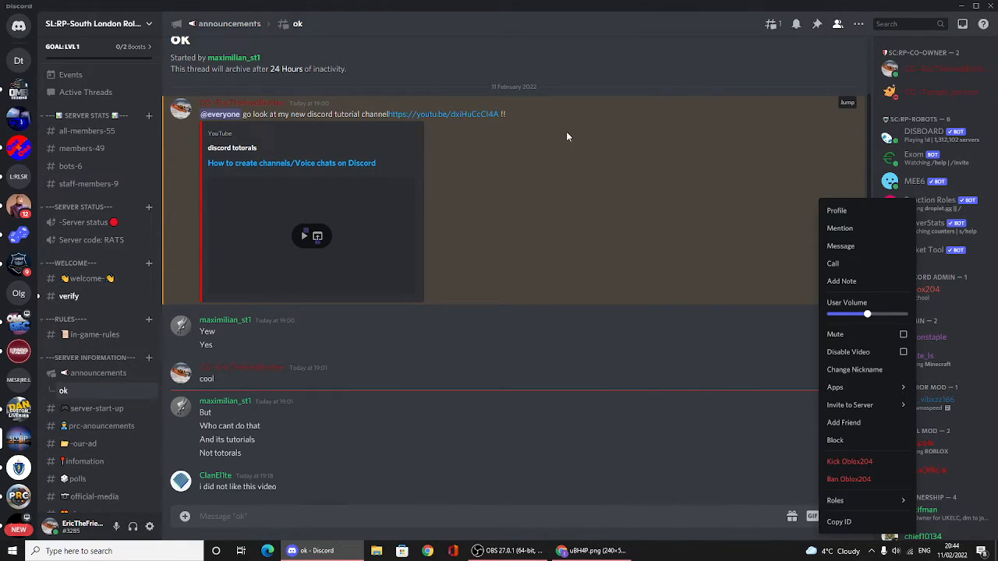
{"action": "left_click", "coordinate": [673, 124]}
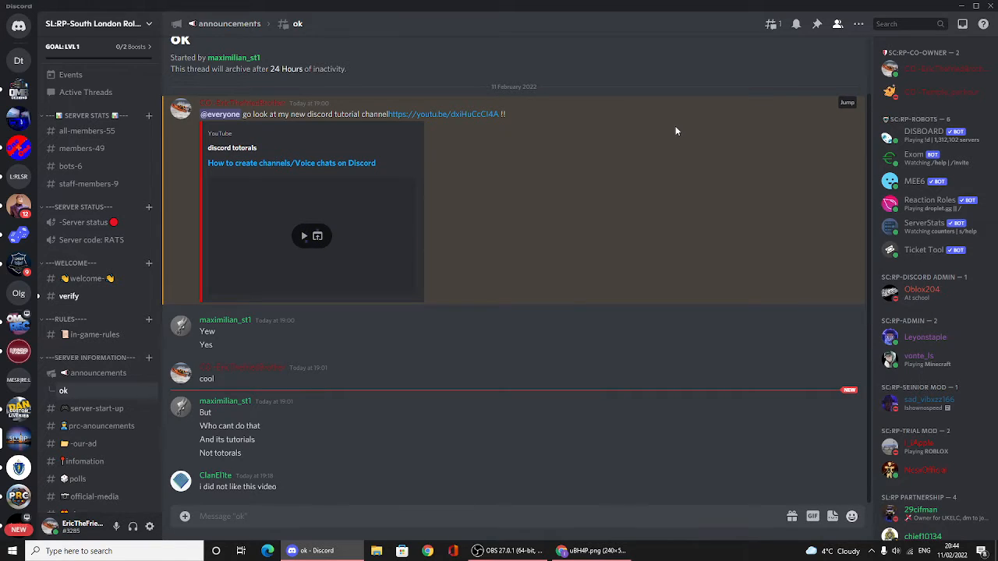
Step: Assign the Owner role to the own member entry in the Discord totorial server
{"action": "left_click", "coordinate": [18, 62]}
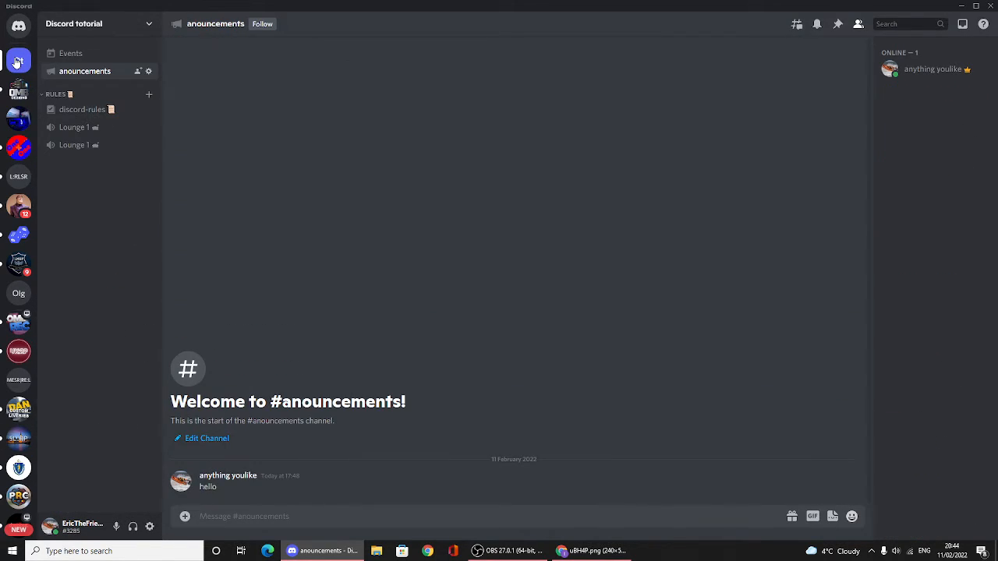
{"action": "right_click", "coordinate": [920, 69]}
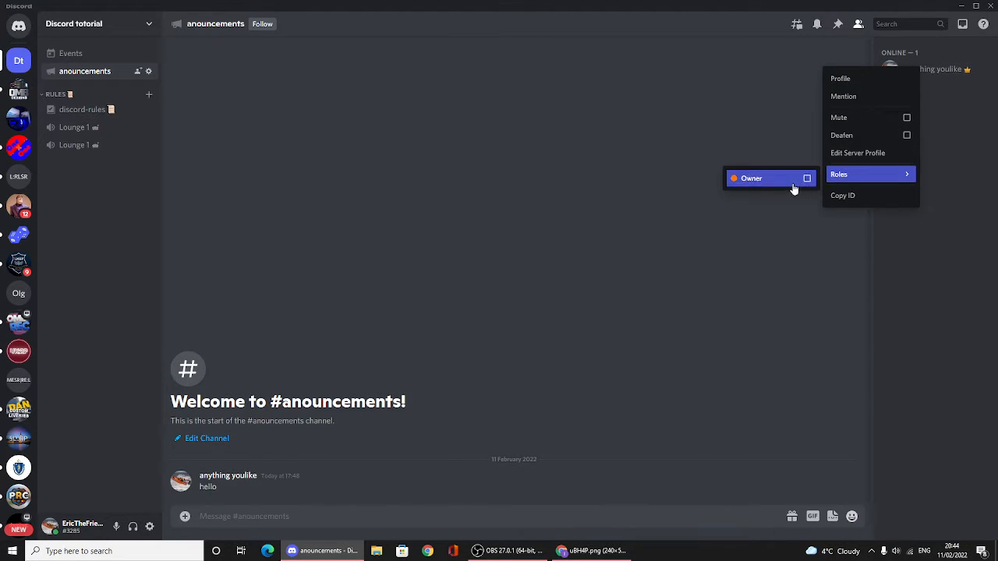
{"action": "left_click", "coordinate": [792, 181]}
{"action": "left_click", "coordinate": [799, 248]}
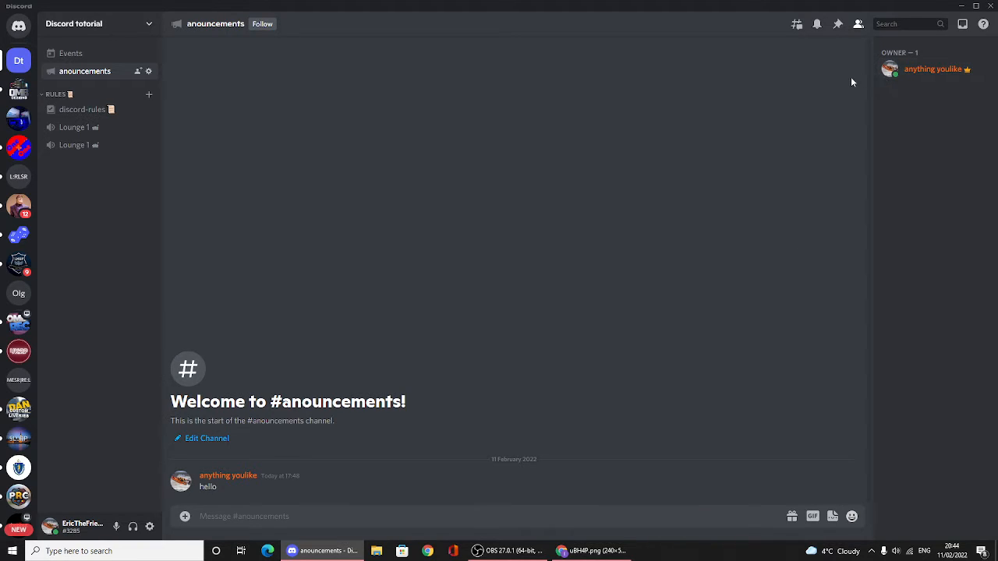
{"action": "right_click", "coordinate": [920, 78]}
{"action": "left_click", "coordinate": [988, 190]}
Step: Check the Owner role's display settings again in the Discord totorial server and close the settings
{"action": "left_click", "coordinate": [81, 30]}
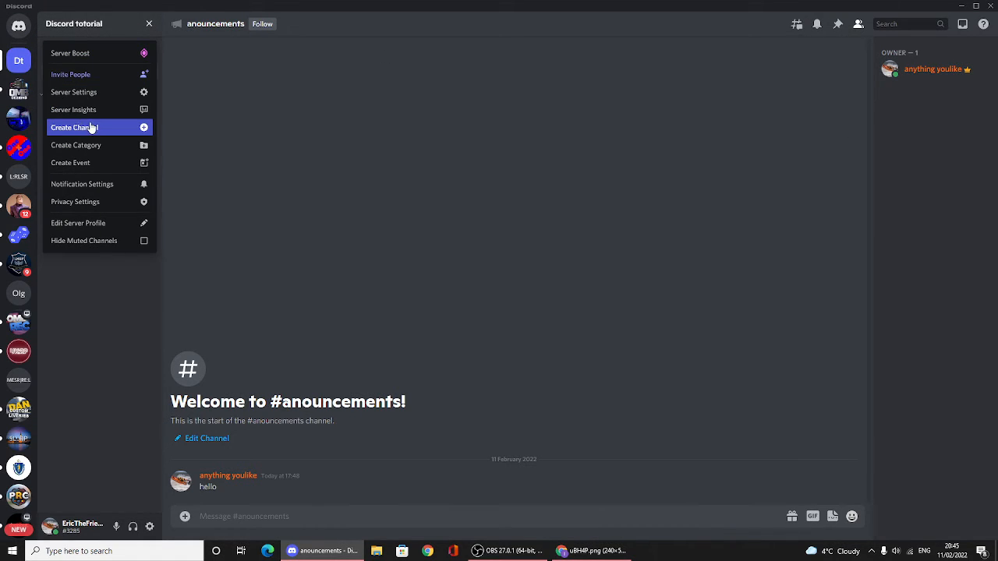
{"action": "left_click", "coordinate": [87, 92]}
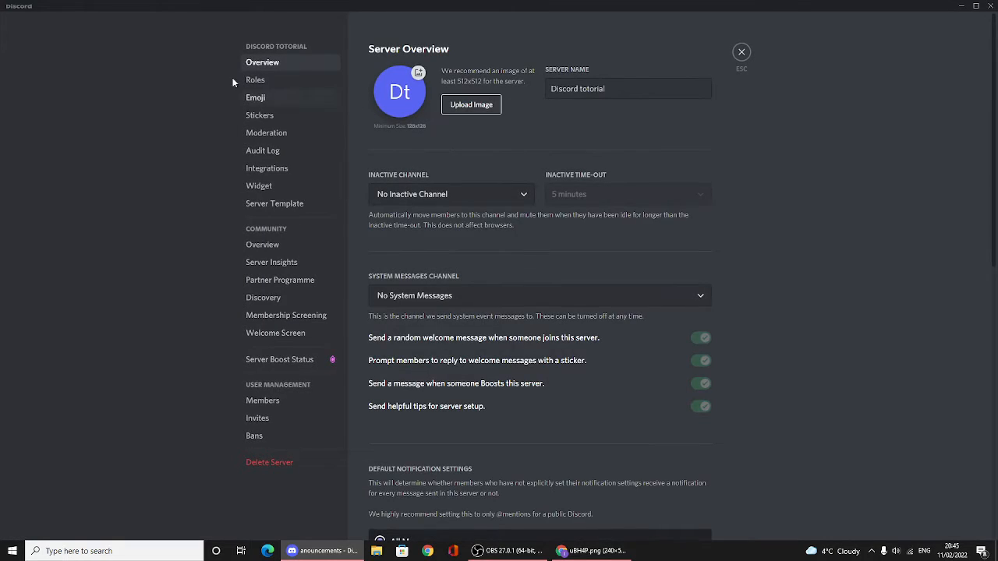
{"action": "left_click", "coordinate": [255, 79]}
{"action": "left_click", "coordinate": [392, 230]}
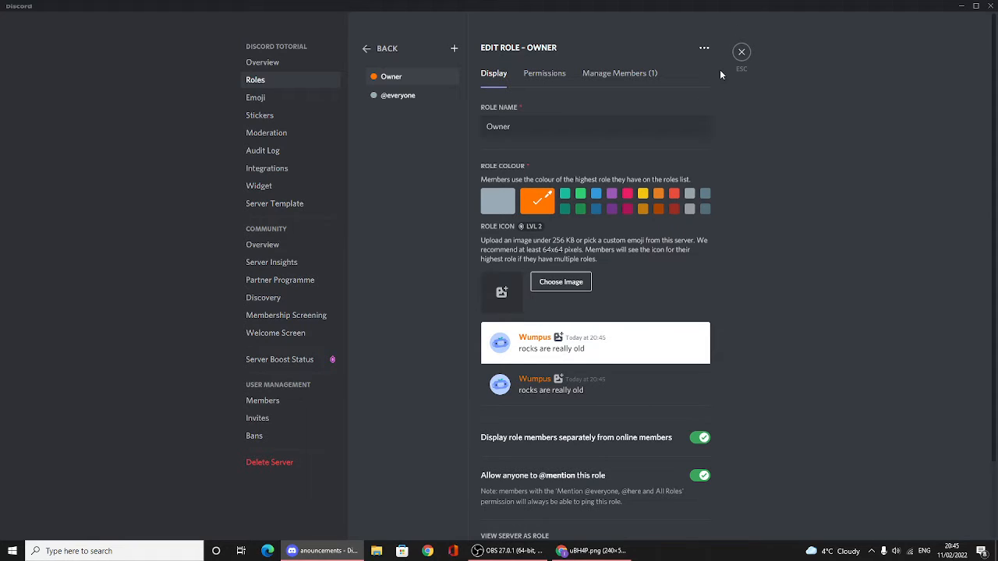
{"action": "left_click", "coordinate": [738, 54]}
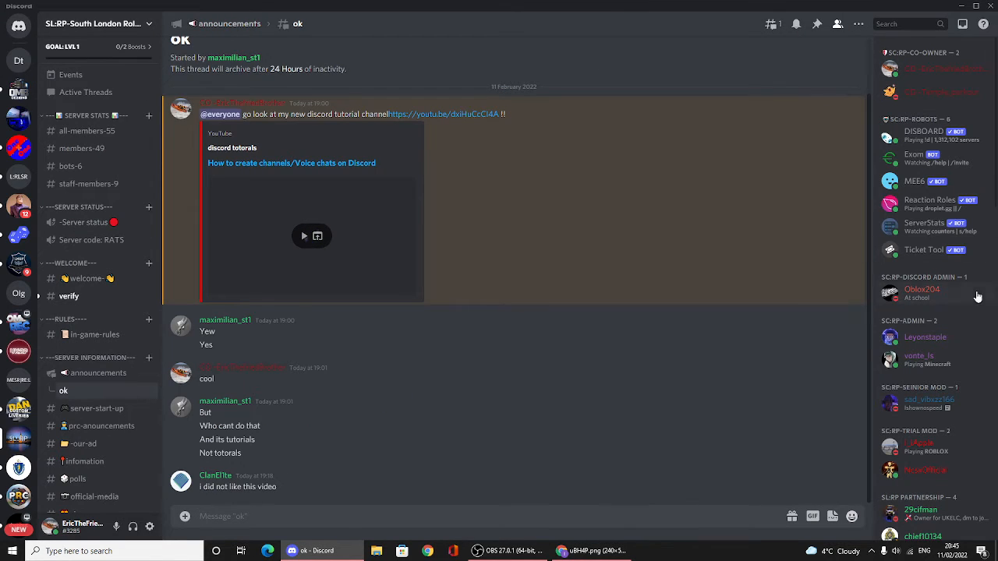
Step: Examine how the SL:RP-South London server's member list is grouped by role, from the co-owners down to the civilians
{"action": "scroll", "coordinate": [952, 286], "scroll_direction": "down", "scroll_amount": 2}
{"action": "scroll", "coordinate": [952, 282], "scroll_direction": "up", "scroll_amount": 5}
{"action": "scroll", "coordinate": [895, 477], "scroll_direction": "down", "scroll_amount": 5}
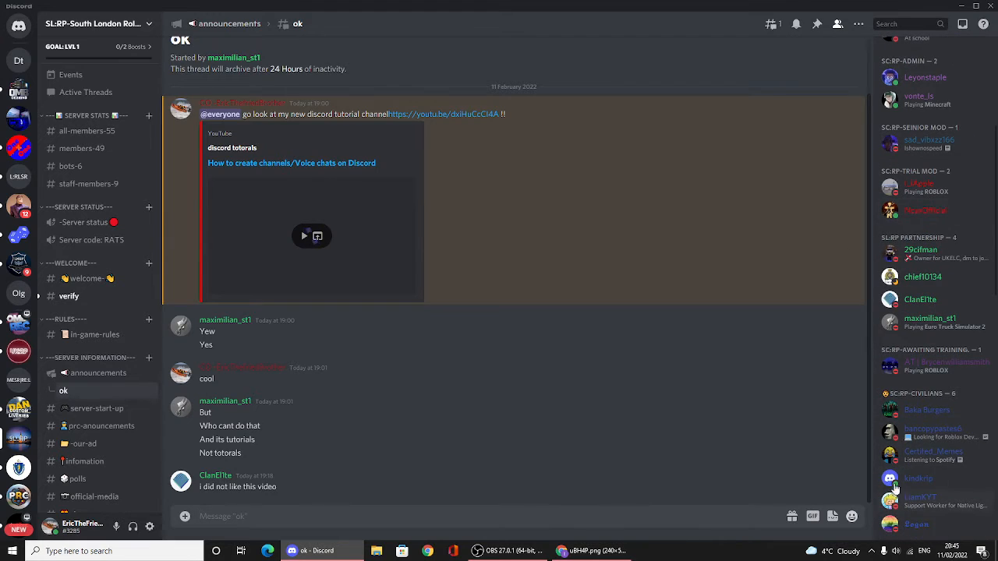
{"action": "scroll", "coordinate": [918, 219], "scroll_direction": "up", "scroll_amount": 5}
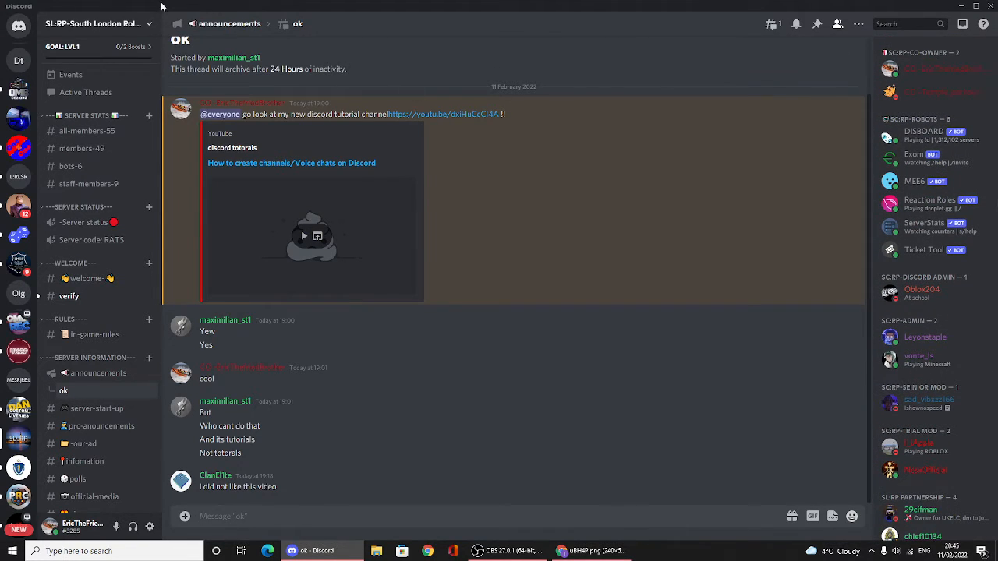
Step: Turn off separate display of role members for the SC:RP-Co-Owner role in the SL:RP-South London server and save the change
{"action": "left_click", "coordinate": [102, 25]}
{"action": "left_click", "coordinate": [198, 96]}
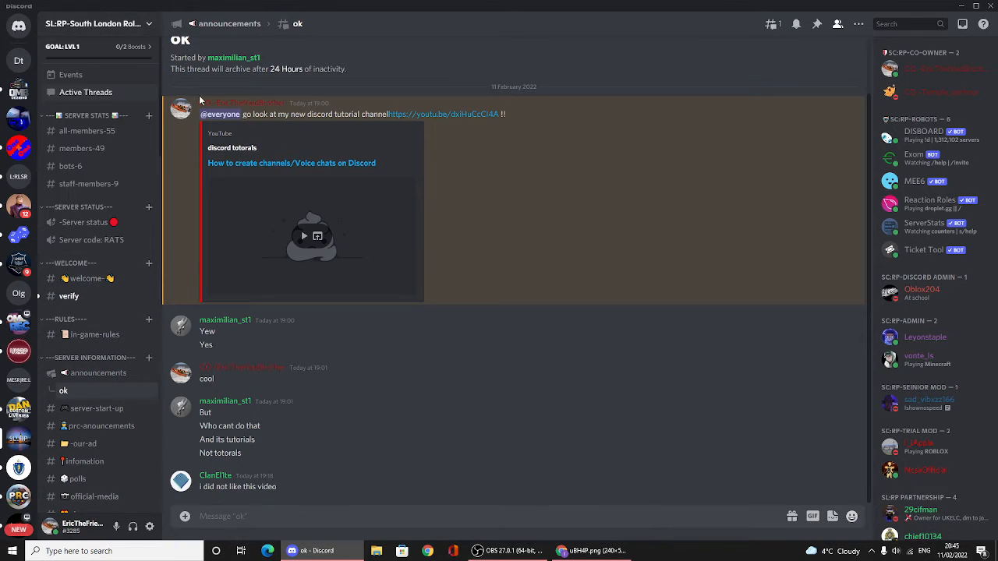
{"action": "left_click", "coordinate": [257, 80]}
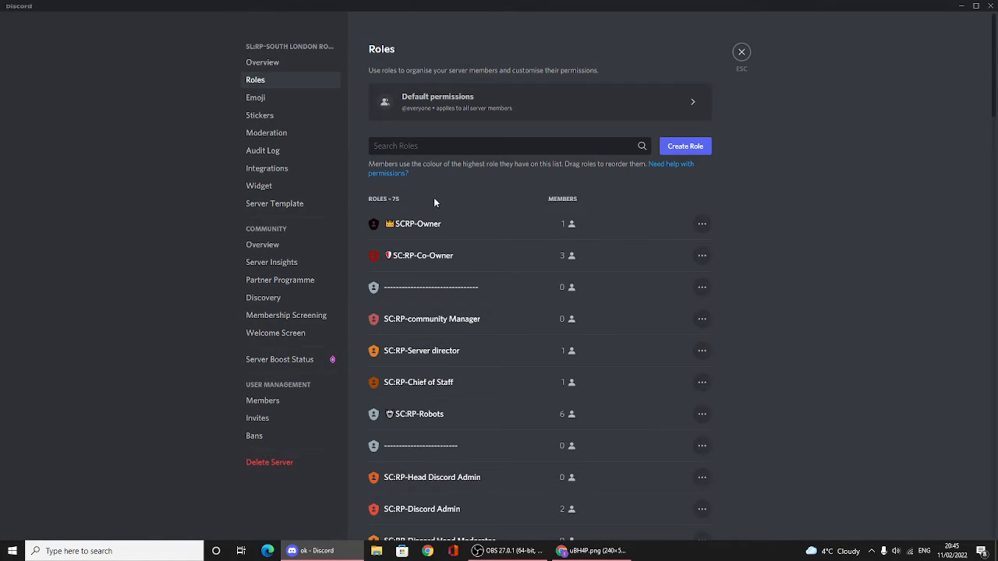
{"action": "left_click", "coordinate": [580, 259]}
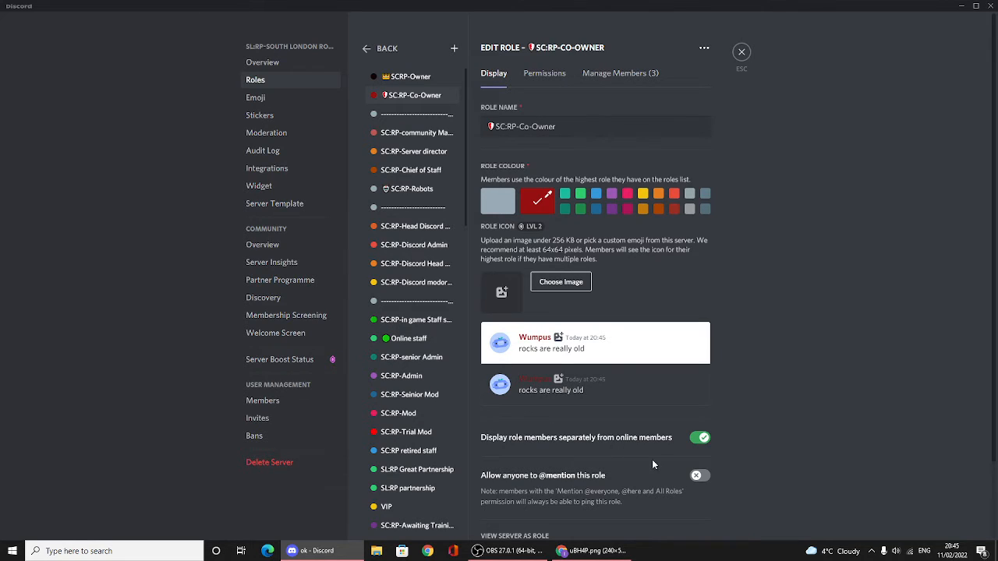
{"action": "scroll", "coordinate": [653, 465], "scroll_direction": "down", "scroll_amount": 1}
{"action": "left_click", "coordinate": [697, 390]}
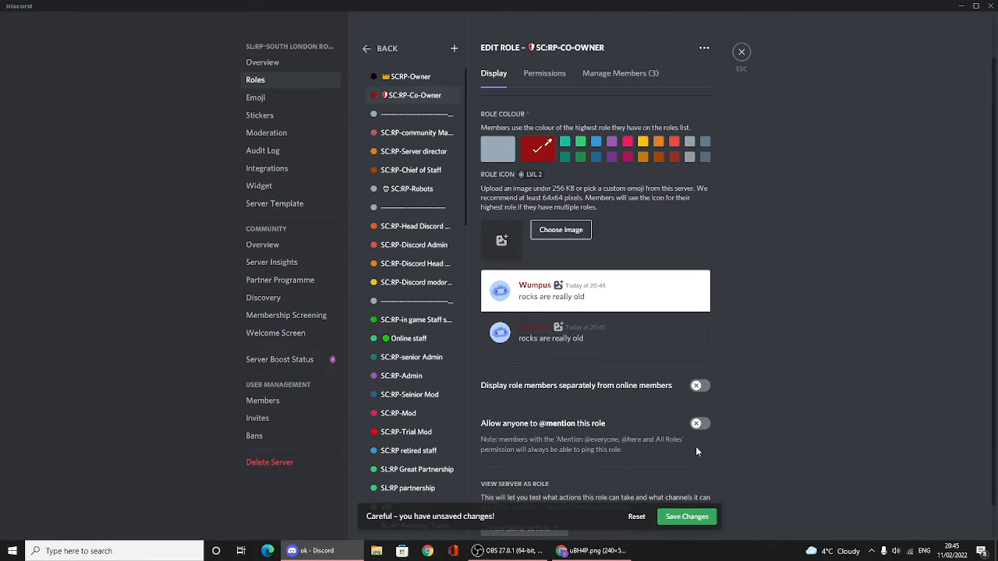
{"action": "left_click", "coordinate": [686, 516]}
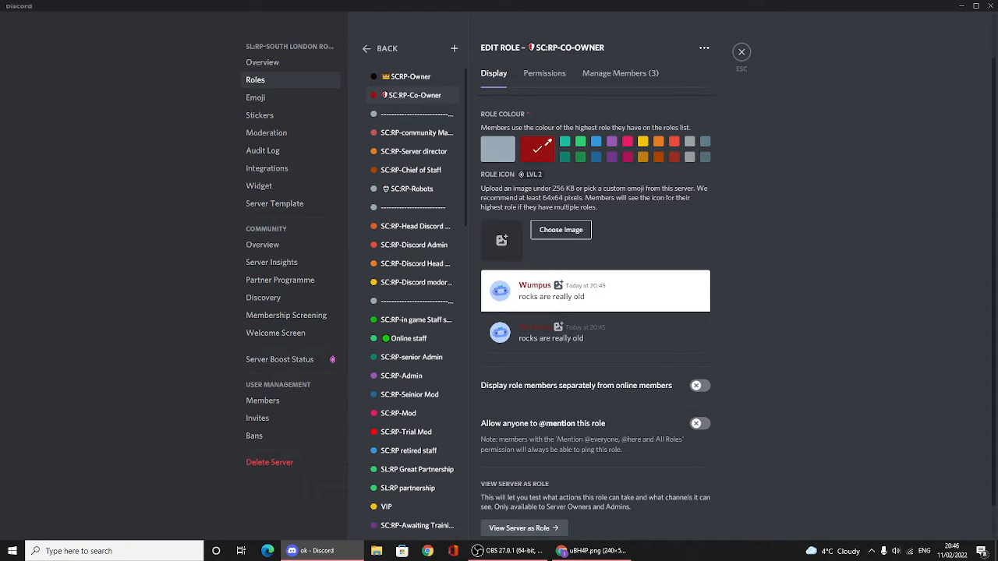
{"action": "left_click", "coordinate": [480, 552]}
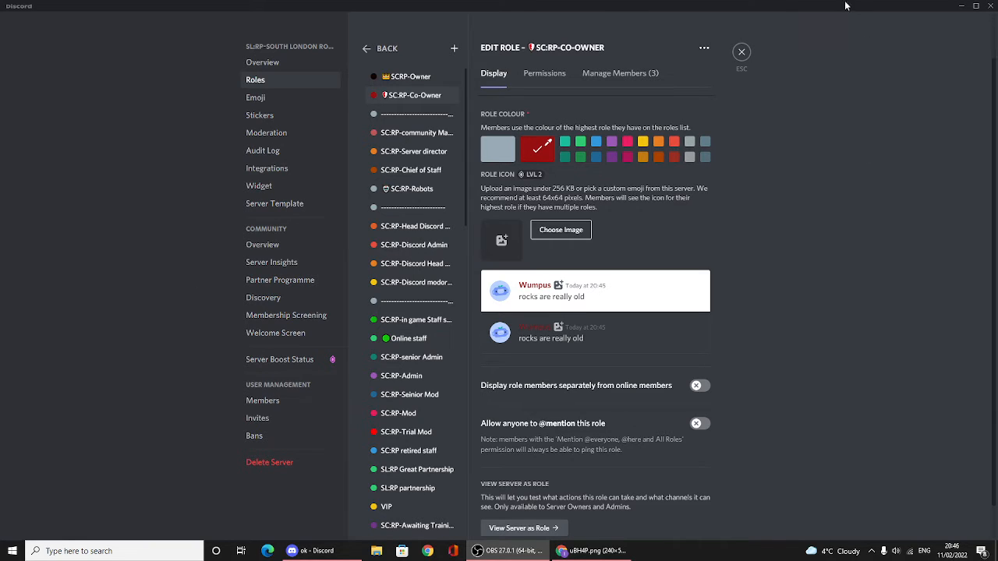
Step: Close the server settings and examine where the co-owners appear in the SL:RP-South London member list without a separate role group
{"action": "left_click", "coordinate": [743, 53]}
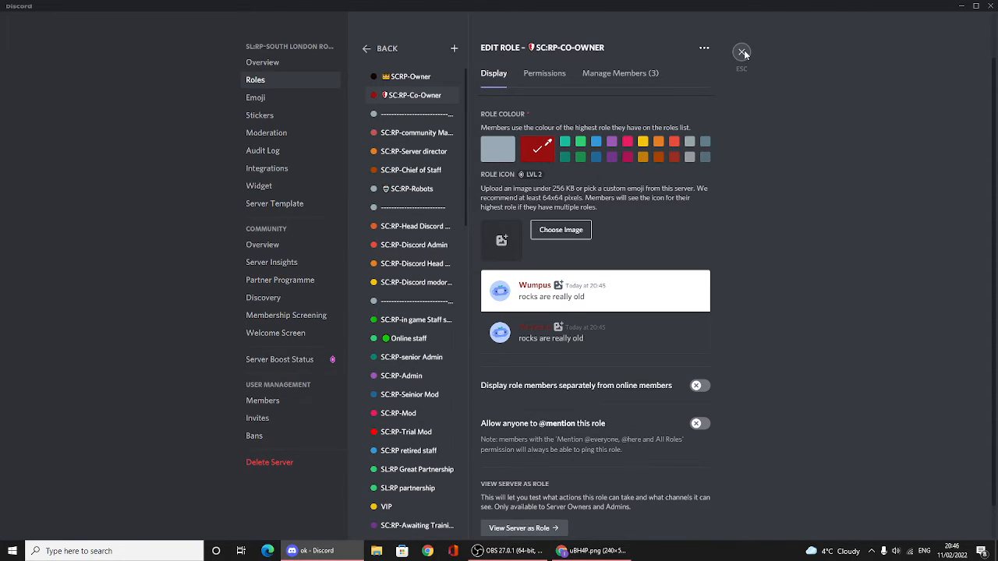
{"action": "left_click", "coordinate": [743, 53]}
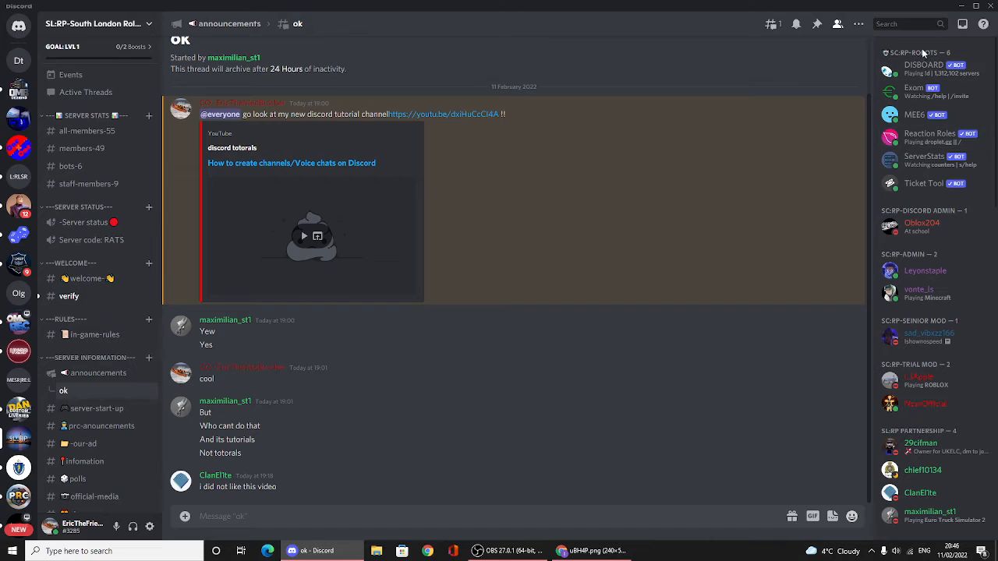
{"action": "scroll", "coordinate": [909, 78], "scroll_direction": "down", "scroll_amount": 2}
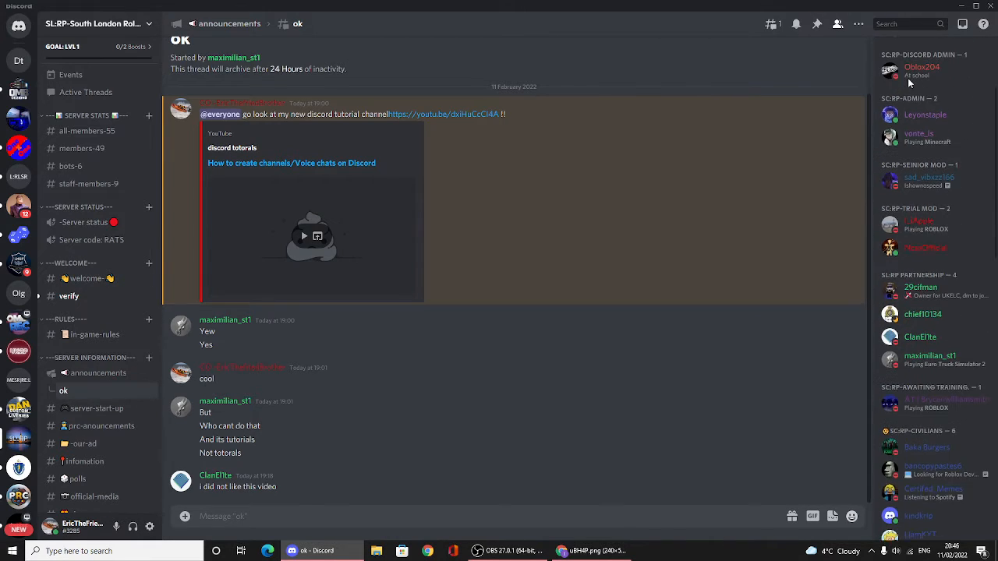
{"action": "scroll", "coordinate": [907, 78], "scroll_direction": "down", "scroll_amount": 5}
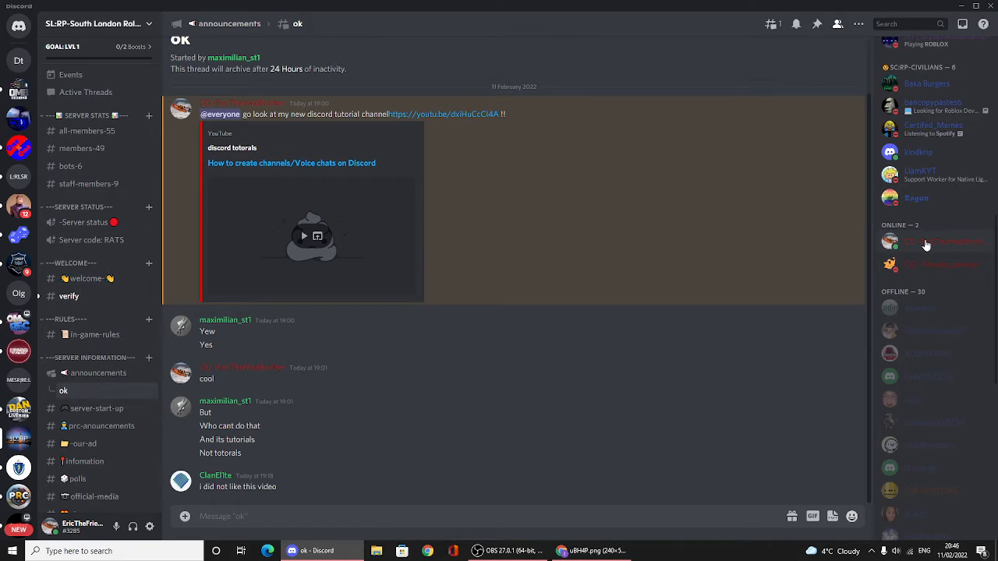
{"action": "scroll", "coordinate": [905, 231], "scroll_direction": "up", "scroll_amount": 3}
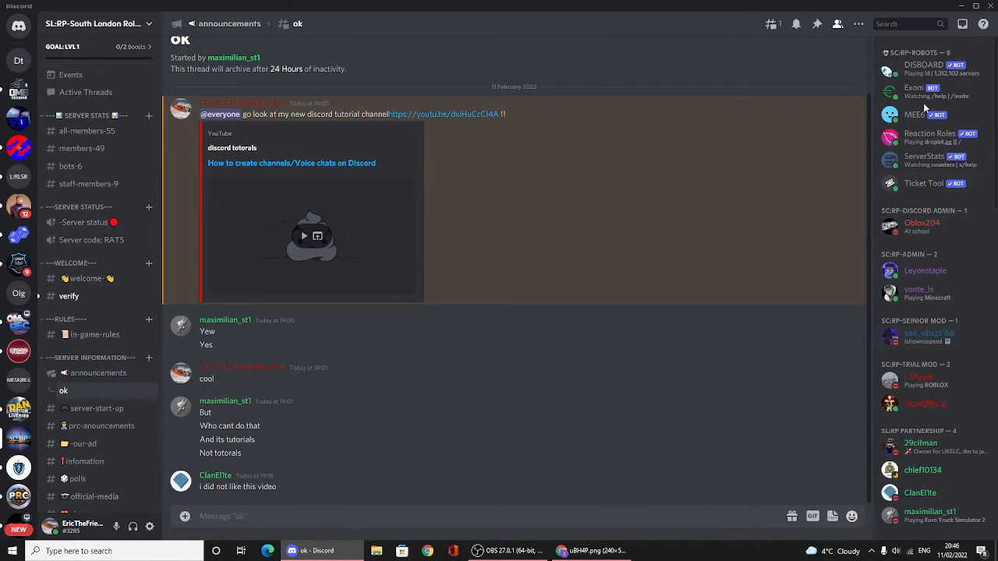
{"action": "scroll", "coordinate": [876, 299], "scroll_direction": "down", "scroll_amount": 6}
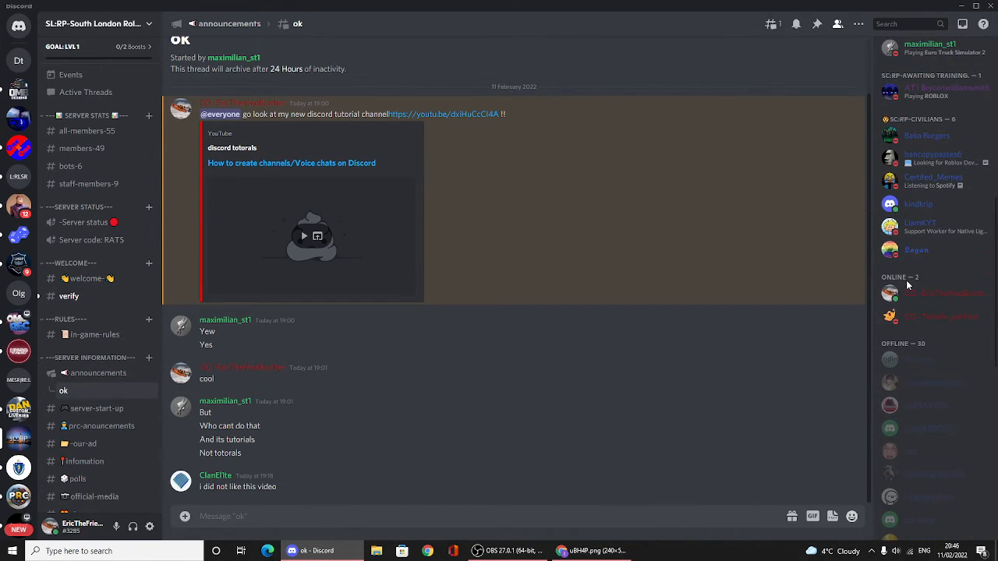
Step: Turn on separate display of role members for the SC:RP-Co-Owner role in the SL:RP-South London server and save the change
{"action": "left_click", "coordinate": [79, 28]}
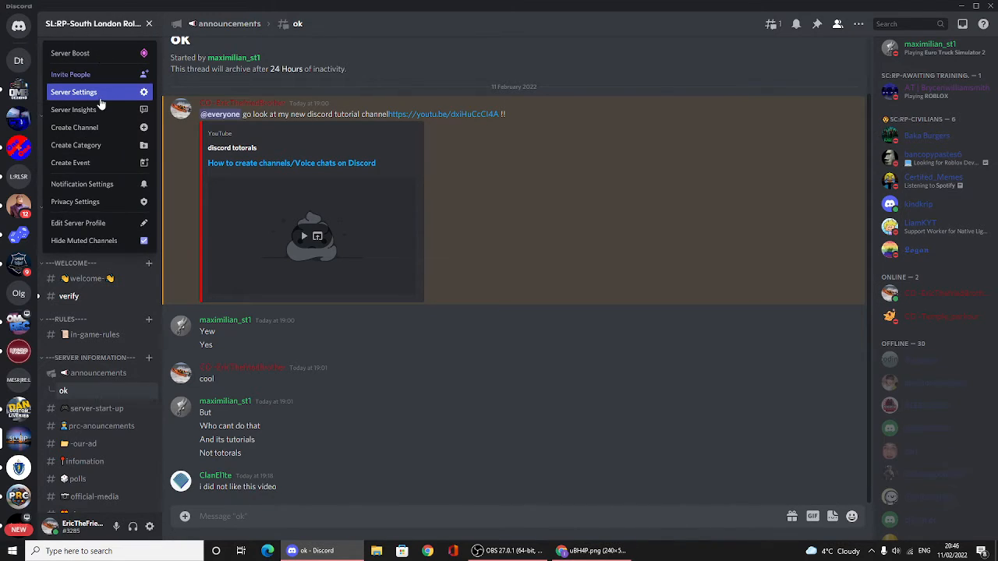
{"action": "left_click", "coordinate": [97, 95]}
{"action": "left_click", "coordinate": [274, 97]}
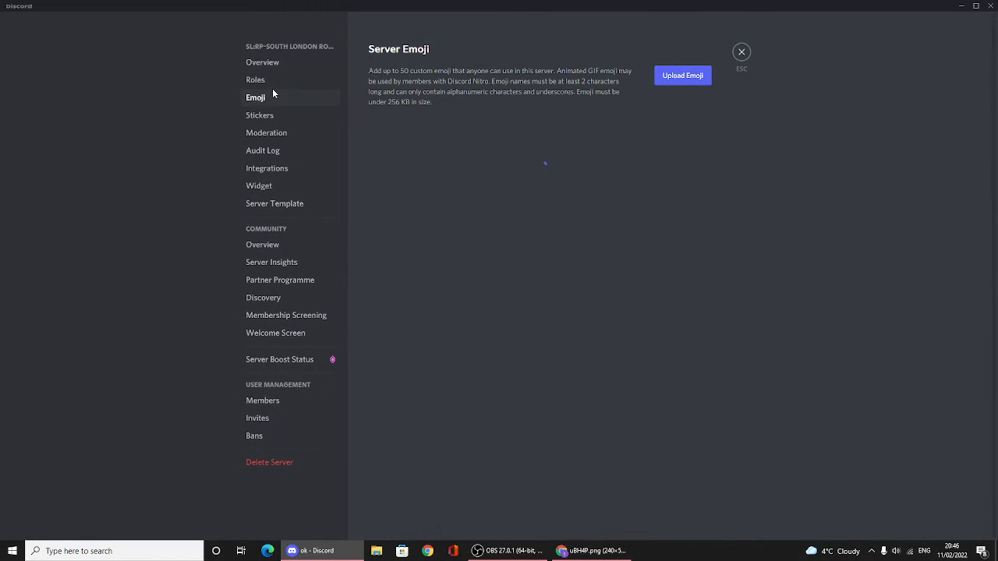
{"action": "left_click", "coordinate": [266, 85]}
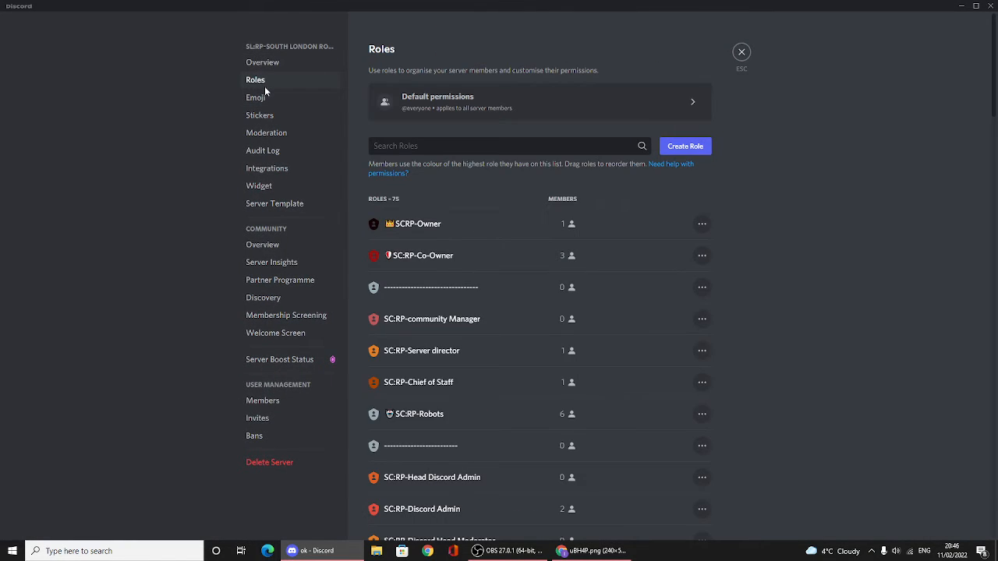
{"action": "right_click", "coordinate": [455, 255]}
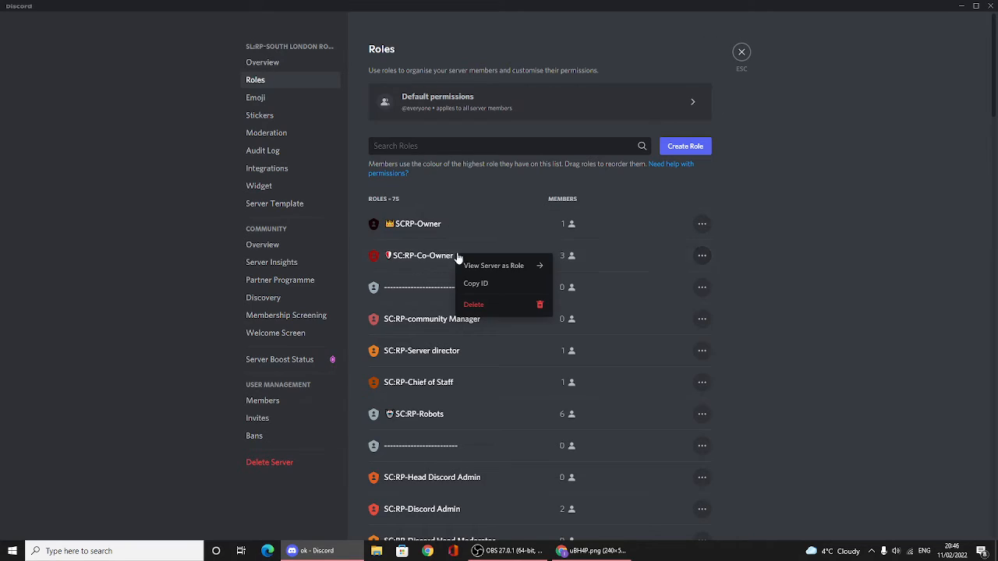
{"action": "left_click", "coordinate": [620, 258]}
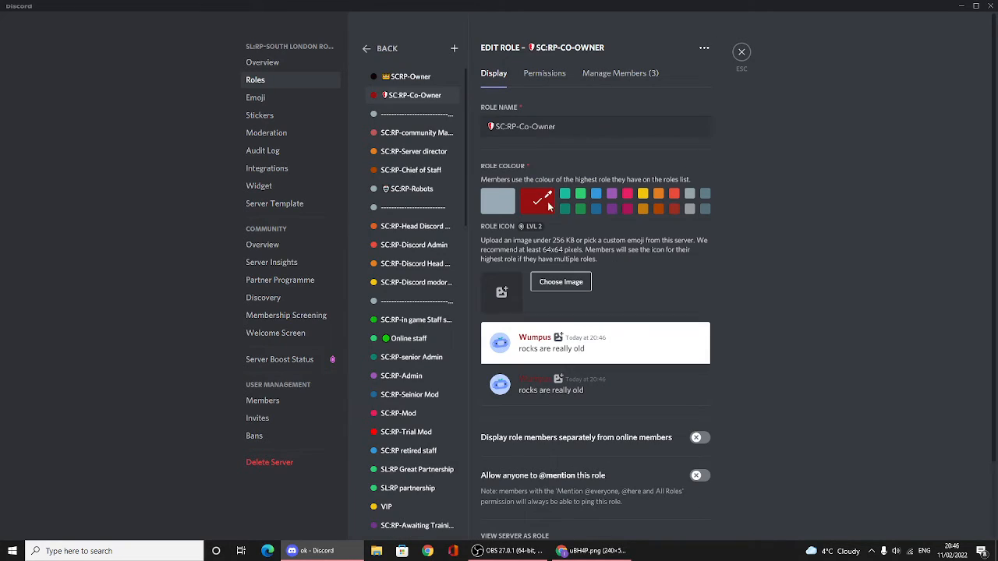
{"action": "left_click", "coordinate": [696, 439]}
{"action": "left_click", "coordinate": [704, 520]}
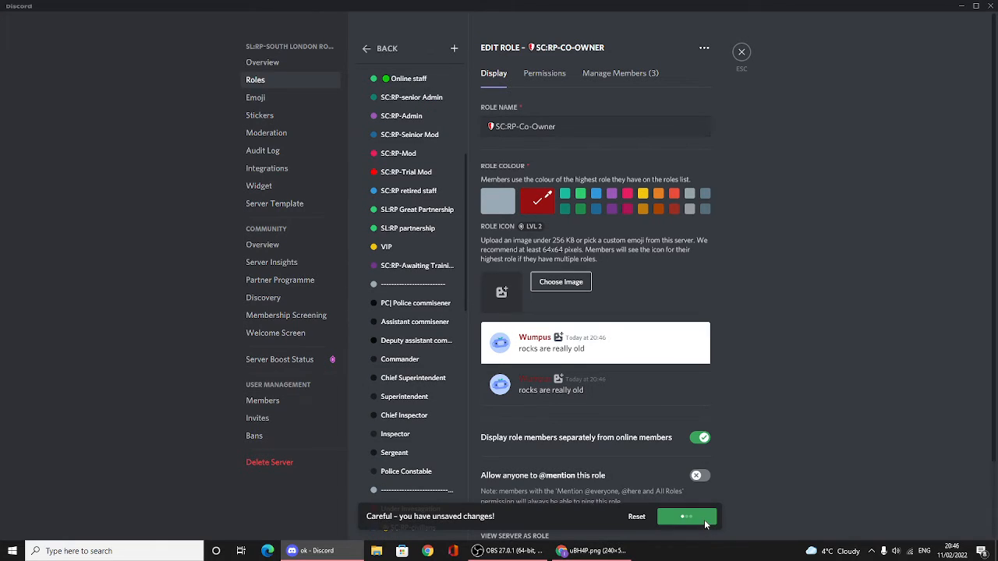
Step: Look through the rest of the server's roles, view the strike roles' display settings, and close the settings
{"action": "scroll", "coordinate": [437, 355], "scroll_direction": "down", "scroll_amount": 10}
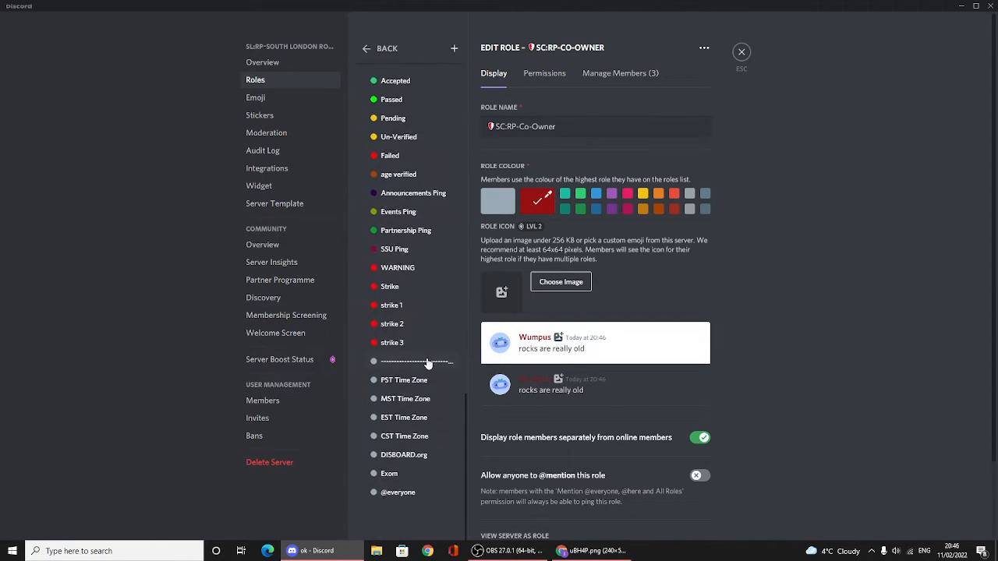
{"action": "scroll", "coordinate": [428, 364], "scroll_direction": "down", "scroll_amount": 1}
{"action": "left_click", "coordinate": [399, 294]}
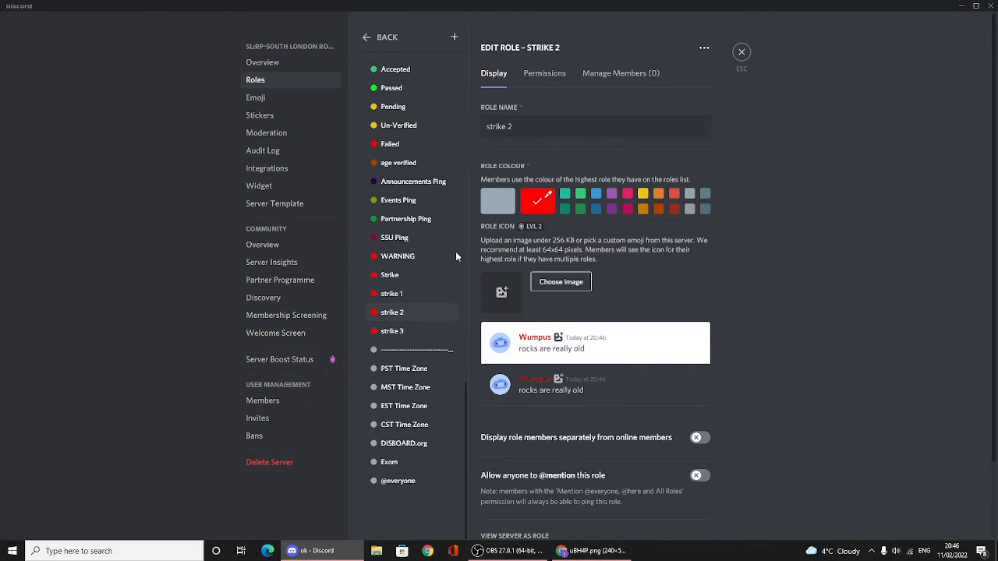
{"action": "left_click", "coordinate": [399, 295]}
{"action": "left_click", "coordinate": [742, 53]}
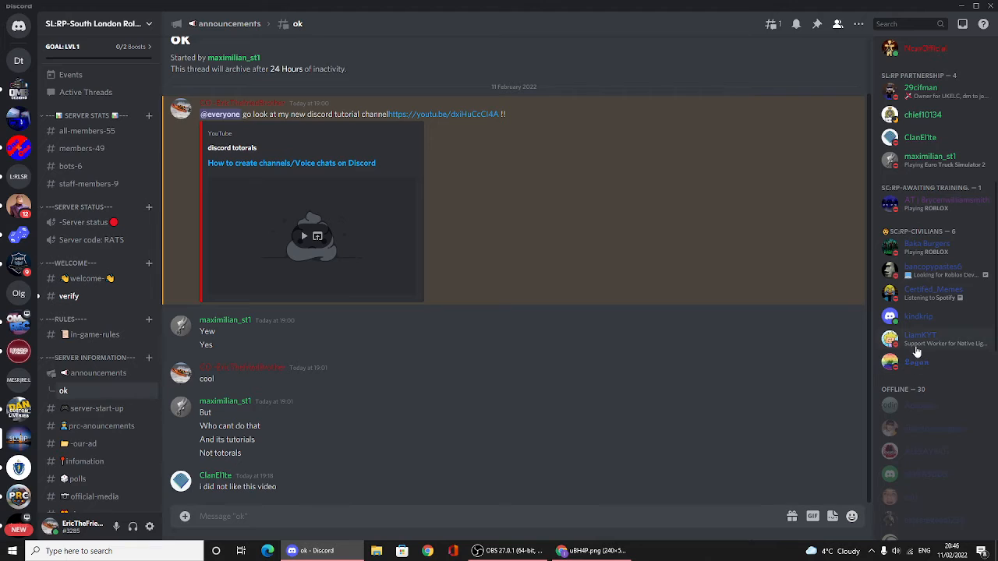
Step: Assign the WARNING role to the SC:RP-civilians member who is listening to Spotify
{"action": "right_click", "coordinate": [903, 303]}
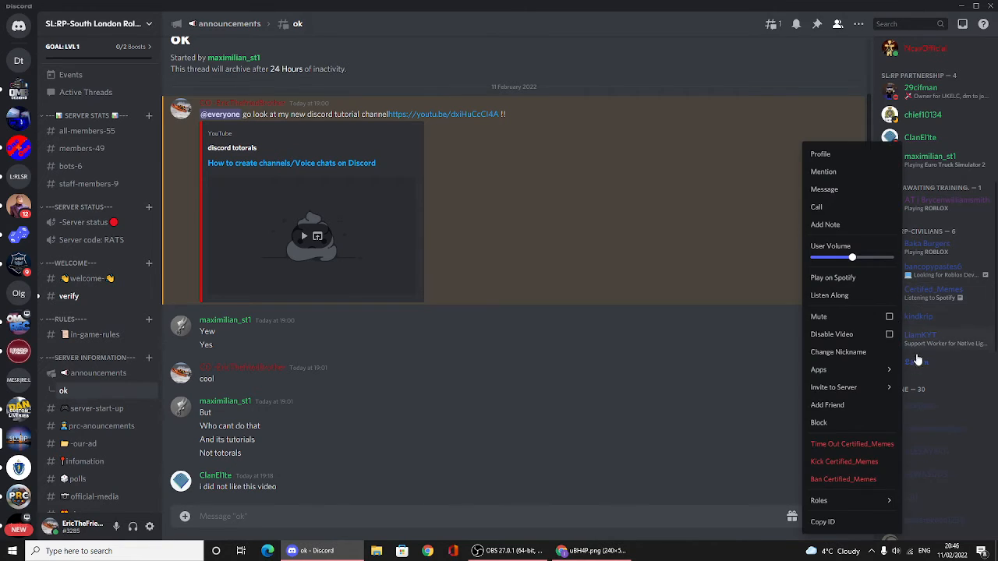
{"action": "mouse_move", "coordinate": [825, 508]}
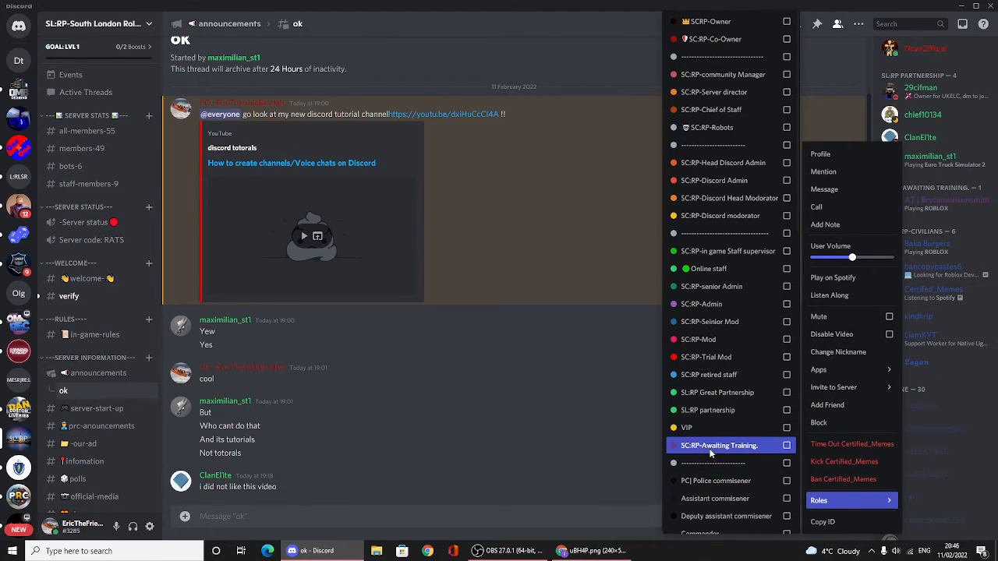
{"action": "scroll", "coordinate": [711, 445], "scroll_direction": "down", "scroll_amount": 10}
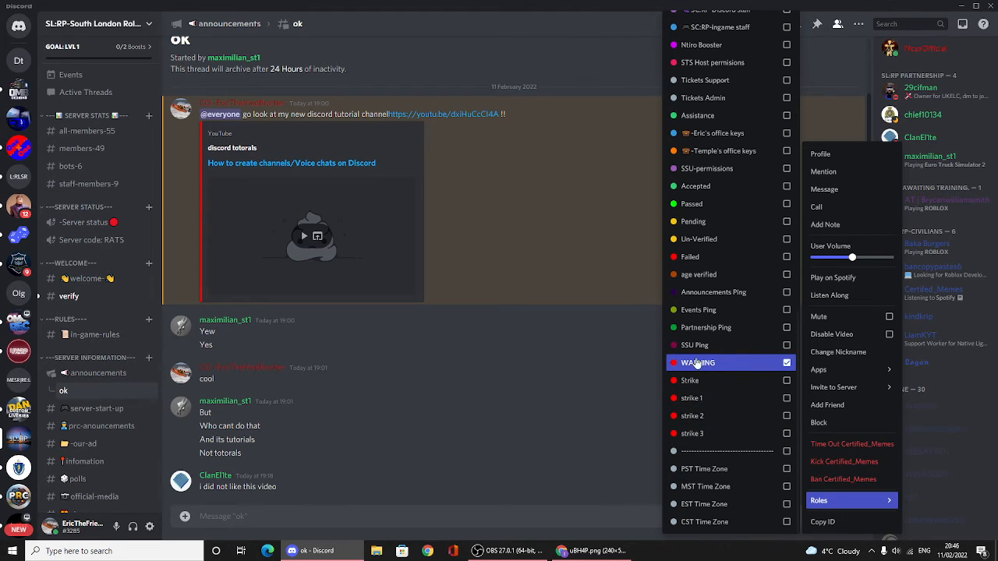
{"action": "left_click", "coordinate": [584, 379]}
{"action": "scroll", "coordinate": [913, 293], "scroll_direction": "up", "scroll_amount": 5}
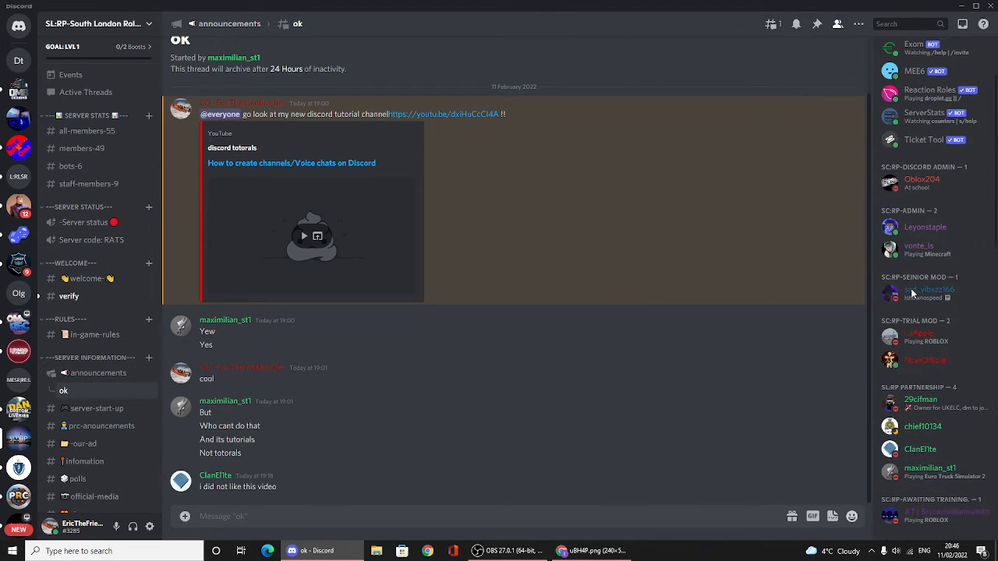
Step: Replace the WARNING role with the Strike role on the civilians member who is listening to Spotify
{"action": "scroll", "coordinate": [909, 452], "scroll_direction": "down", "scroll_amount": 6}
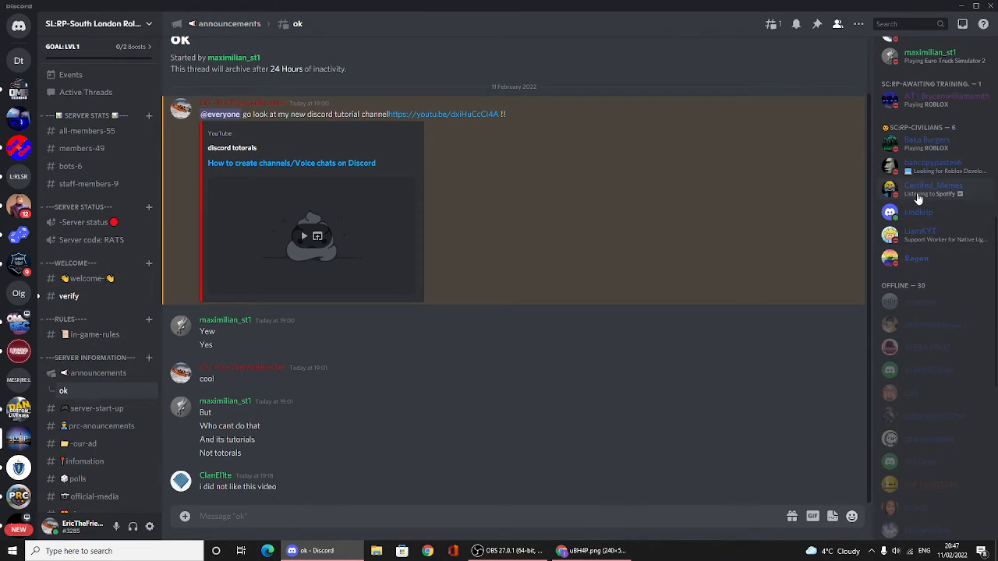
{"action": "right_click", "coordinate": [919, 200]}
{"action": "mouse_move", "coordinate": [861, 501]}
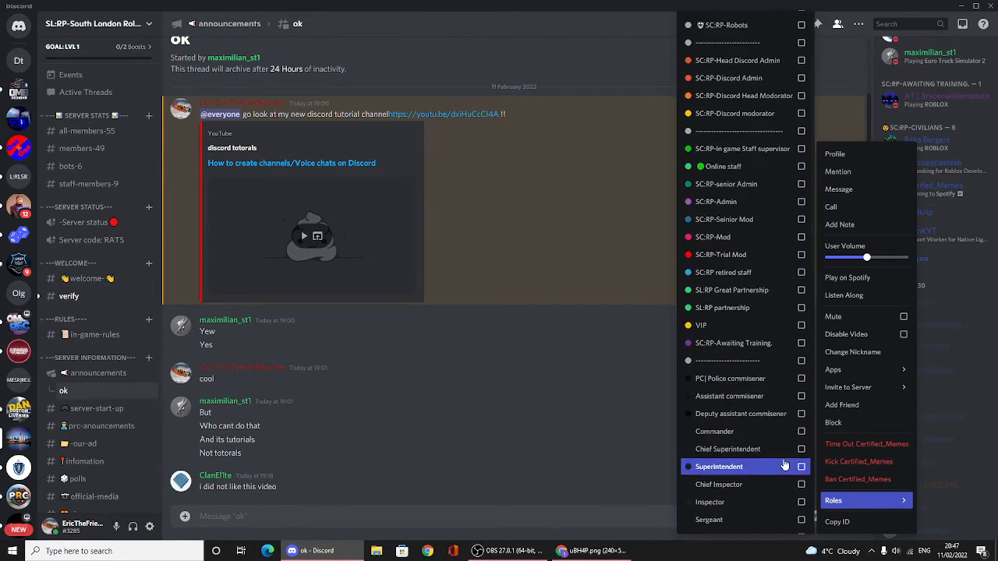
{"action": "scroll", "coordinate": [784, 464], "scroll_direction": "down", "scroll_amount": 10}
{"action": "left_click", "coordinate": [780, 363]}
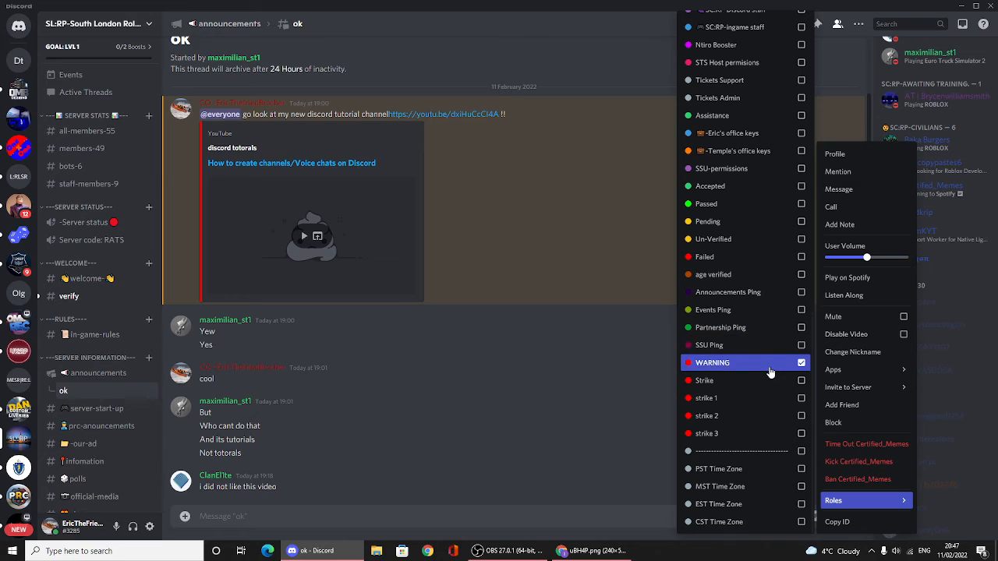
{"action": "left_click", "coordinate": [566, 347]}
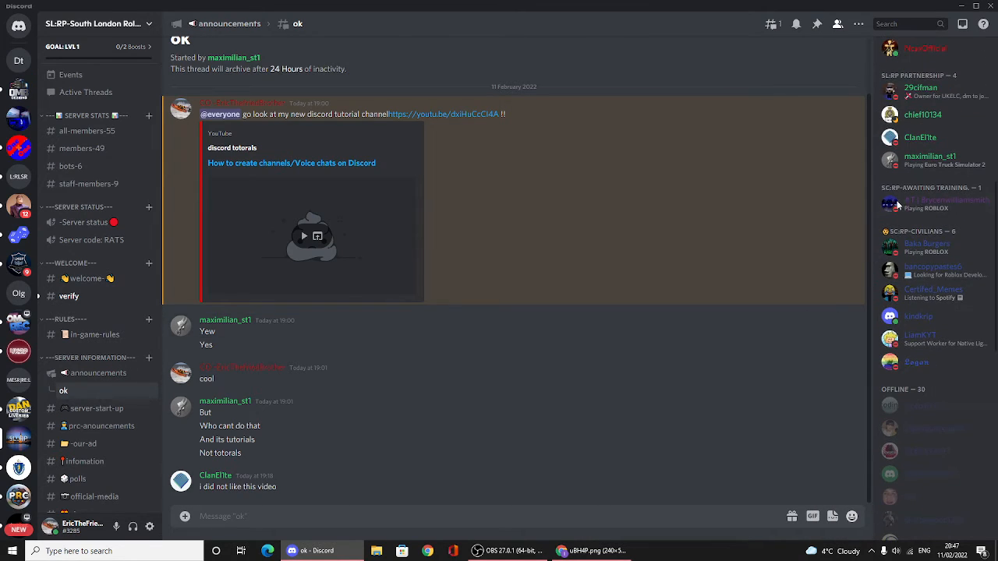
Step: Remove the Strike role from the same civilians member through the member's profile card and close the card
{"action": "left_click", "coordinate": [917, 289]}
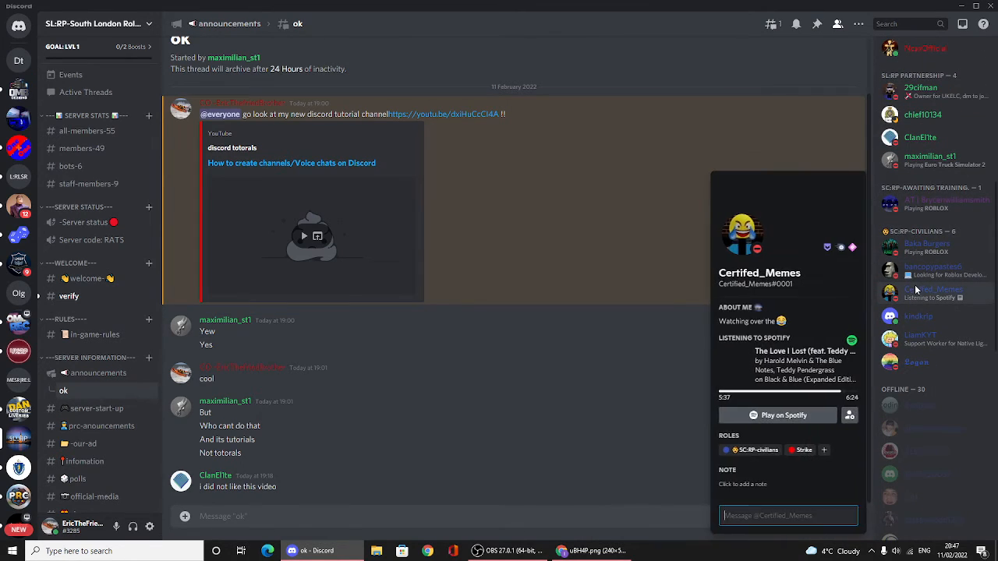
{"action": "left_click", "coordinate": [793, 451]}
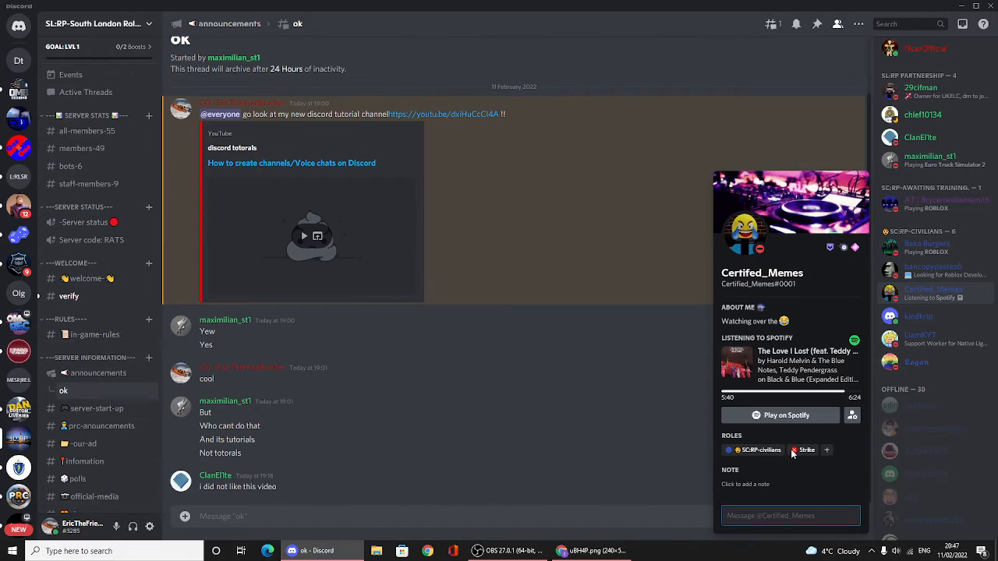
{"action": "left_click", "coordinate": [184, 308]}
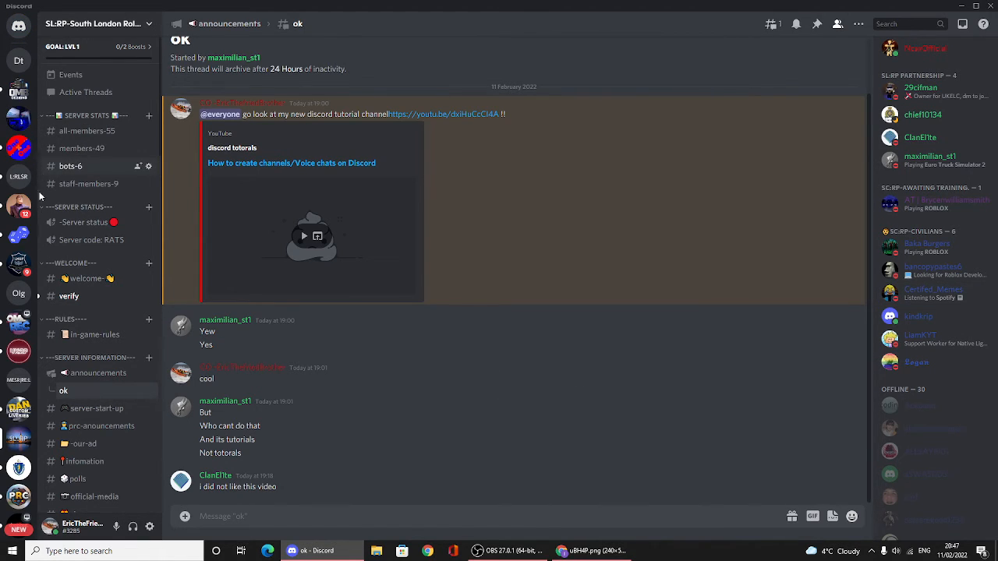
Step: Move the SC:RP-Mod role directly above SC:RP-Co-Owner in the SL:RP-South London server's role order and save the change
{"action": "left_click", "coordinate": [18, 59]}
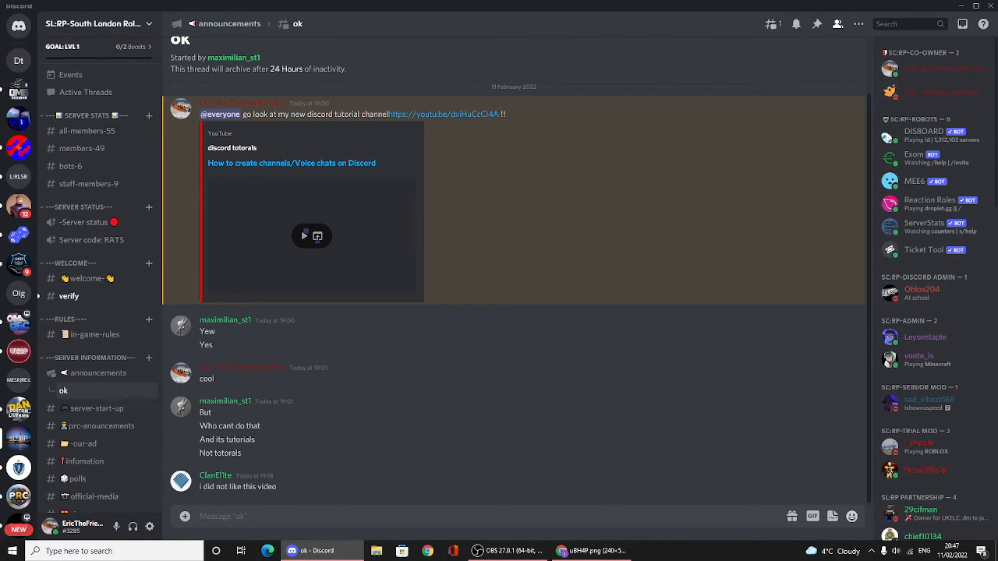
{"action": "left_click", "coordinate": [115, 24]}
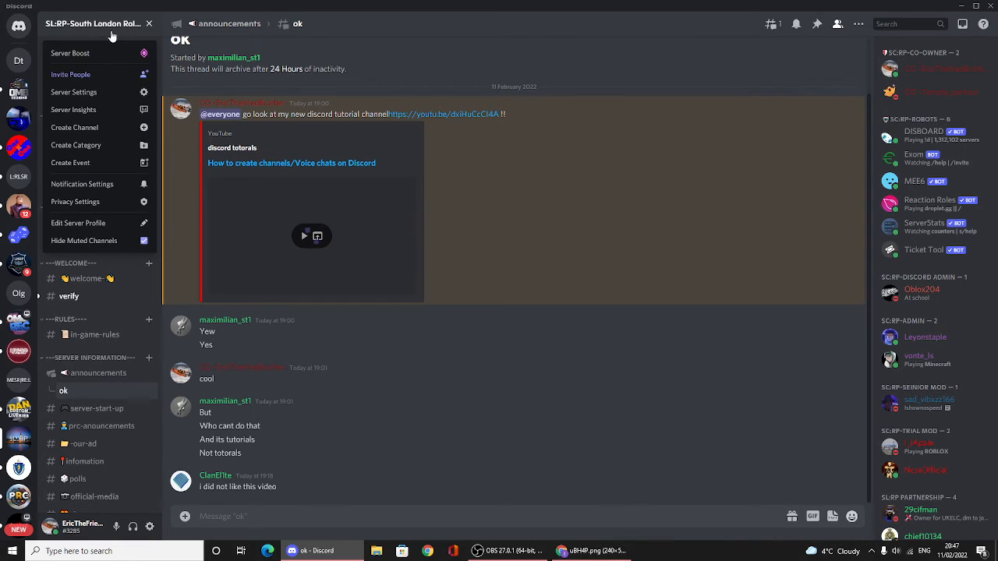
{"action": "left_click", "coordinate": [104, 97]}
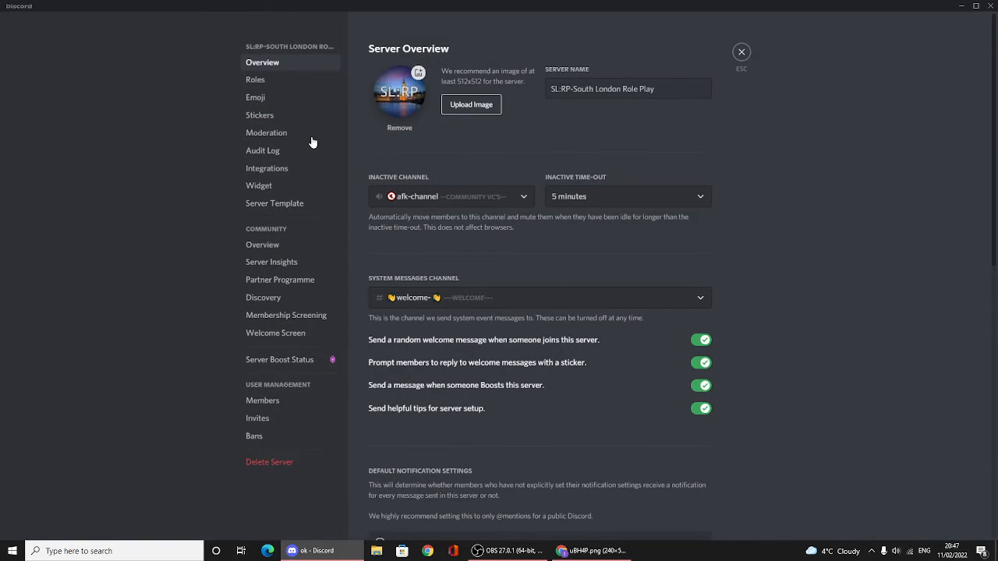
{"action": "left_click", "coordinate": [256, 80]}
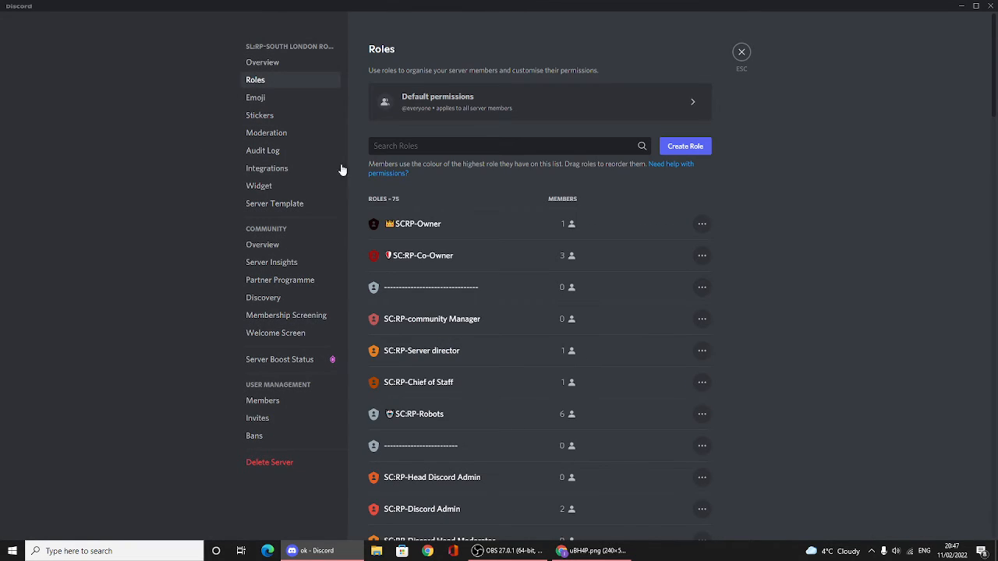
{"action": "scroll", "coordinate": [393, 374], "scroll_direction": "down", "scroll_amount": 3}
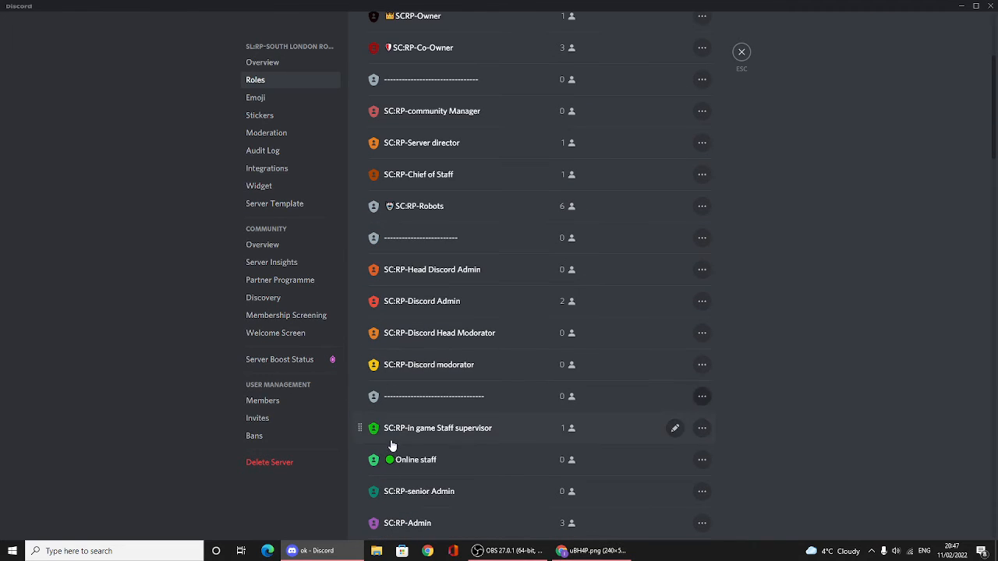
{"action": "scroll", "coordinate": [395, 444], "scroll_direction": "down", "scroll_amount": 1}
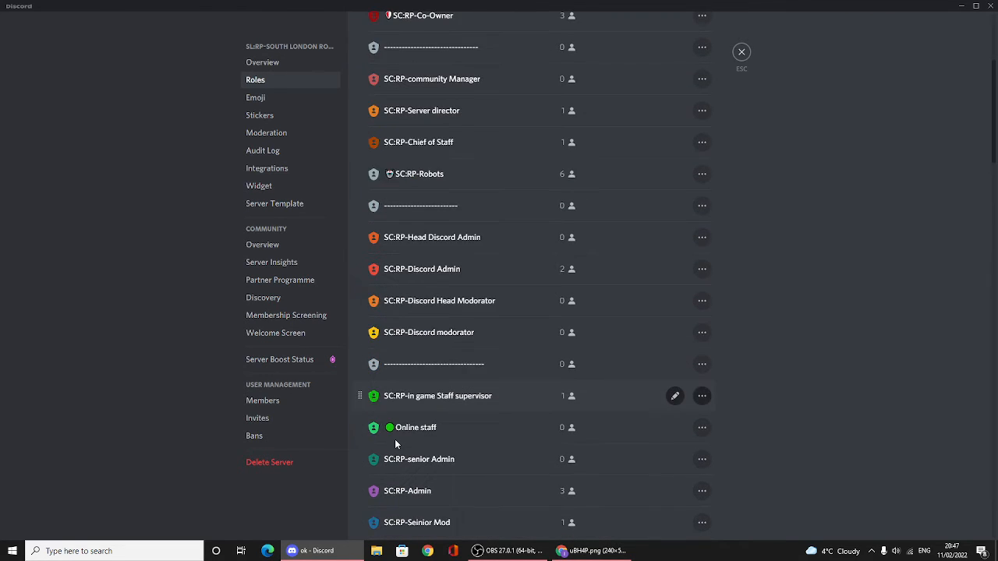
{"action": "scroll", "coordinate": [395, 443], "scroll_direction": "down", "scroll_amount": 1}
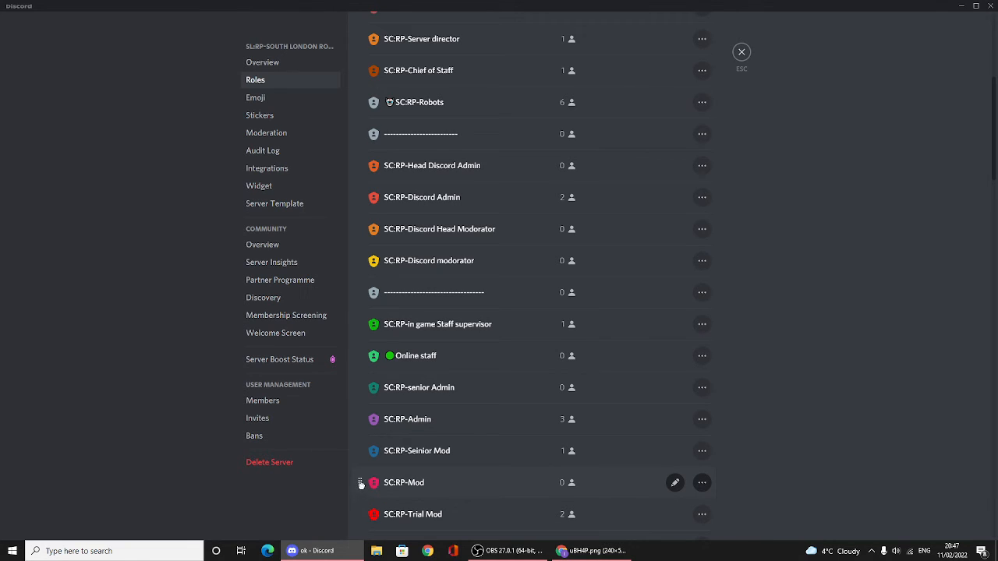
{"action": "left_click_drag", "start_coordinate": [360, 484], "coordinate": [378, 256]}
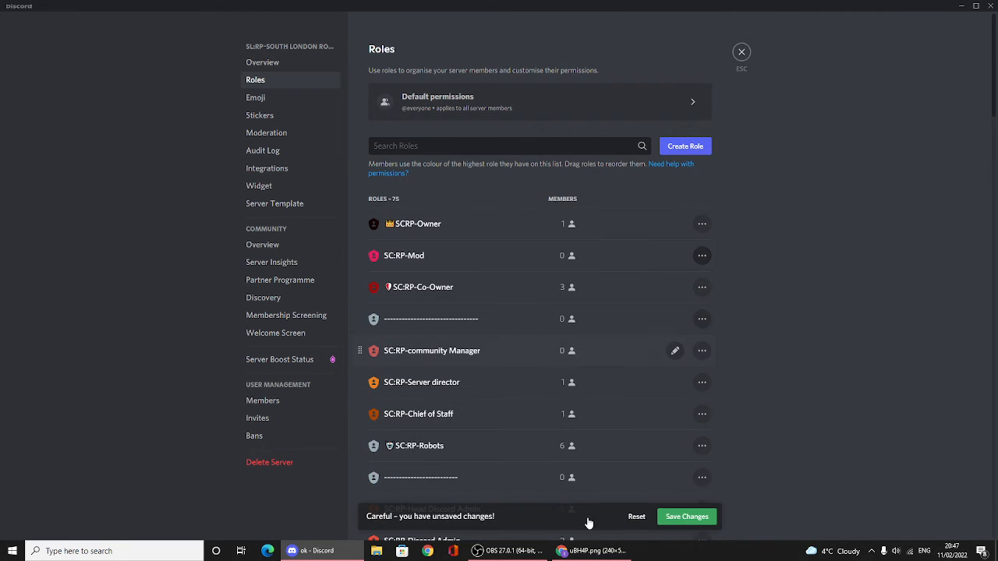
{"action": "left_click", "coordinate": [673, 517]}
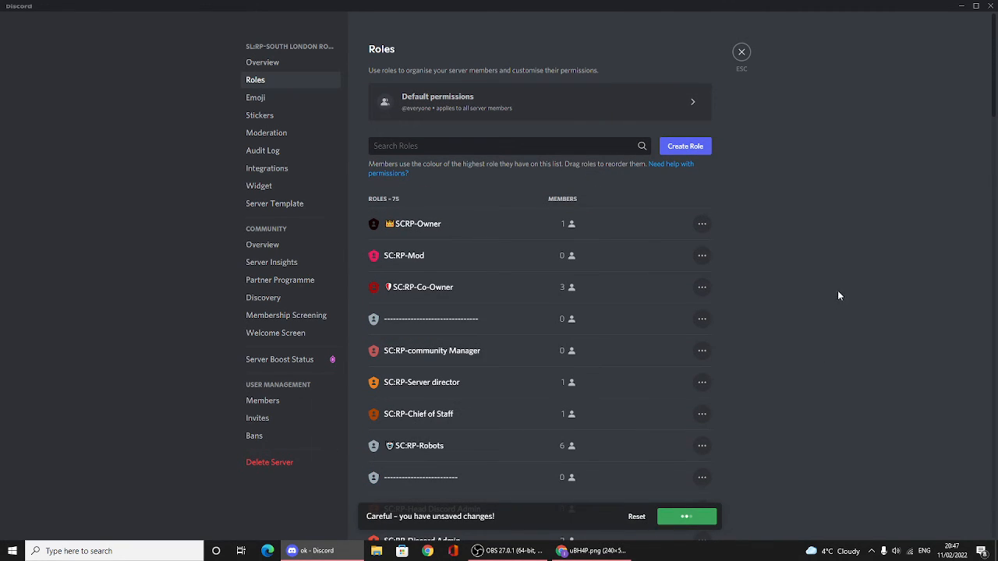
Step: Leave the server settings and assign the SC:RP-Mod role to the first member listed under SC:RP-civilians
{"action": "left_click", "coordinate": [743, 53]}
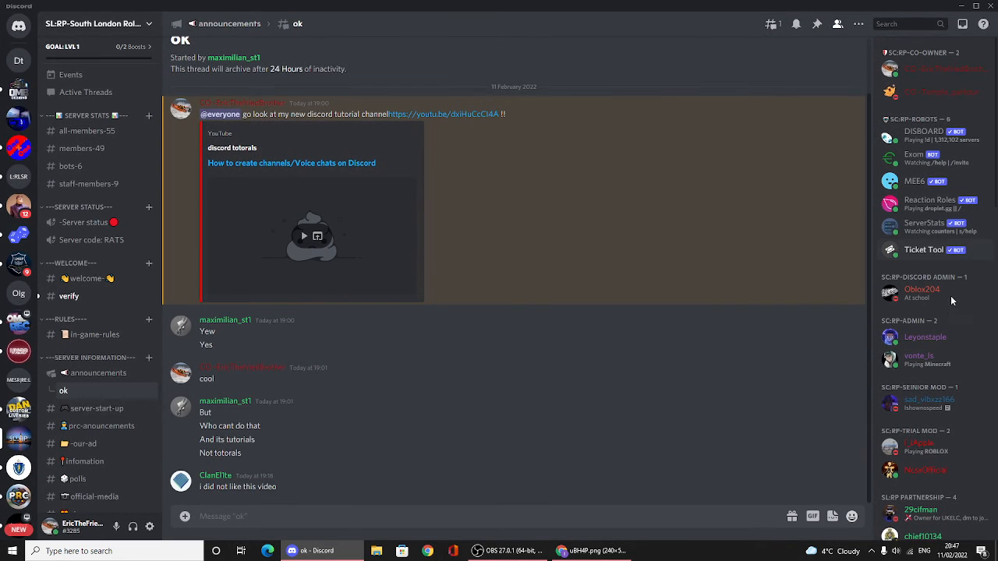
{"action": "scroll", "coordinate": [961, 303], "scroll_direction": "down", "scroll_amount": 3}
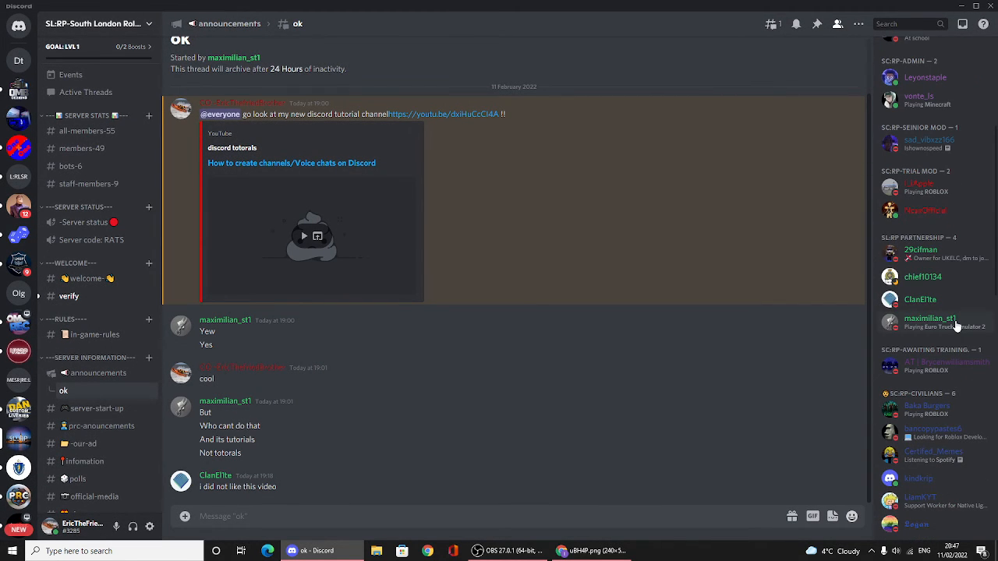
{"action": "right_click", "coordinate": [922, 414]}
{"action": "mouse_move", "coordinate": [842, 500]}
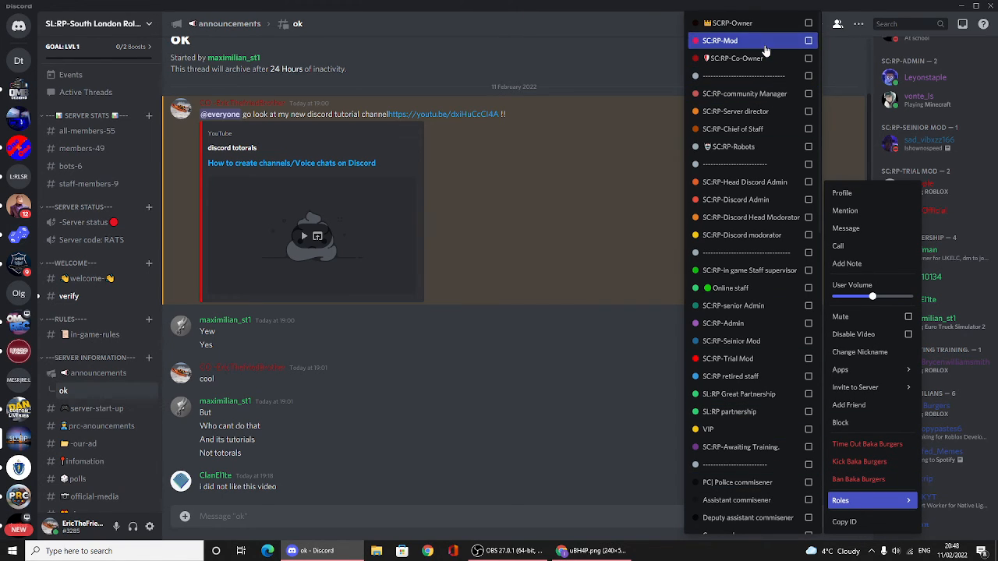
{"action": "left_click", "coordinate": [569, 307]}
{"action": "scroll", "coordinate": [966, 241], "scroll_direction": "up", "scroll_amount": 4}
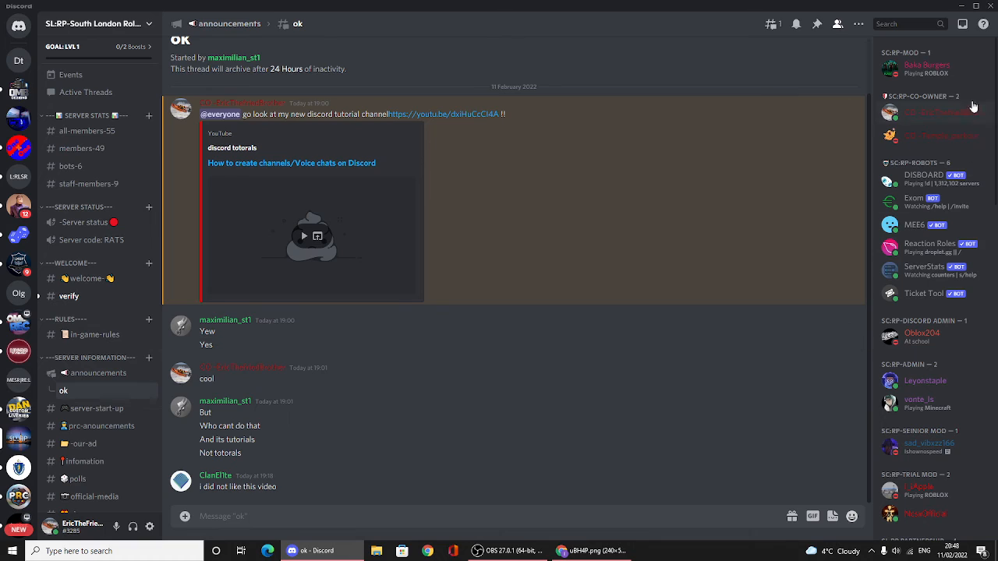
Step: Remove the SC:RP-Mod role from the member listed under SC:RP-Mod
{"action": "right_click", "coordinate": [947, 76]}
{"action": "mouse_move", "coordinate": [873, 393]}
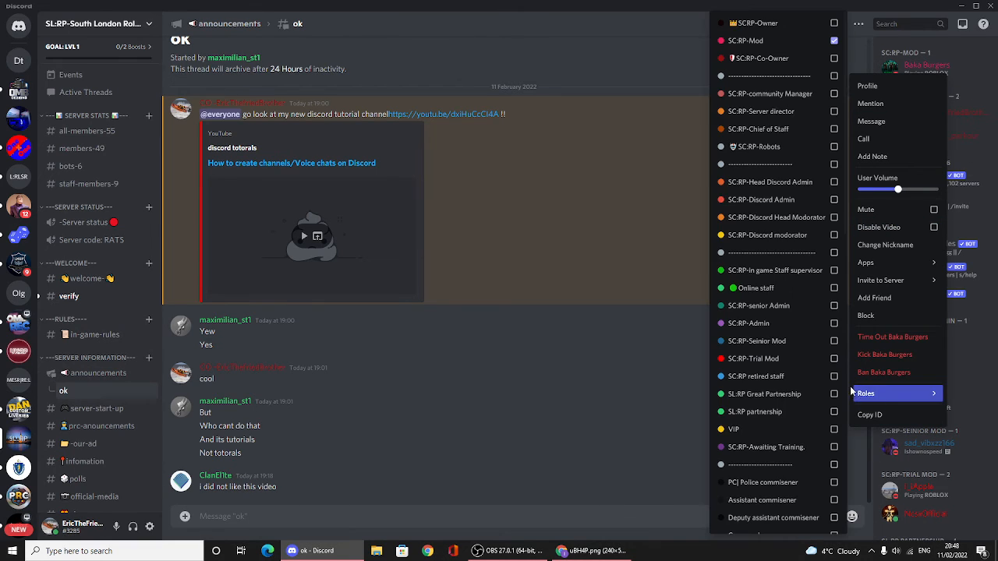
{"action": "left_click", "coordinate": [788, 45]}
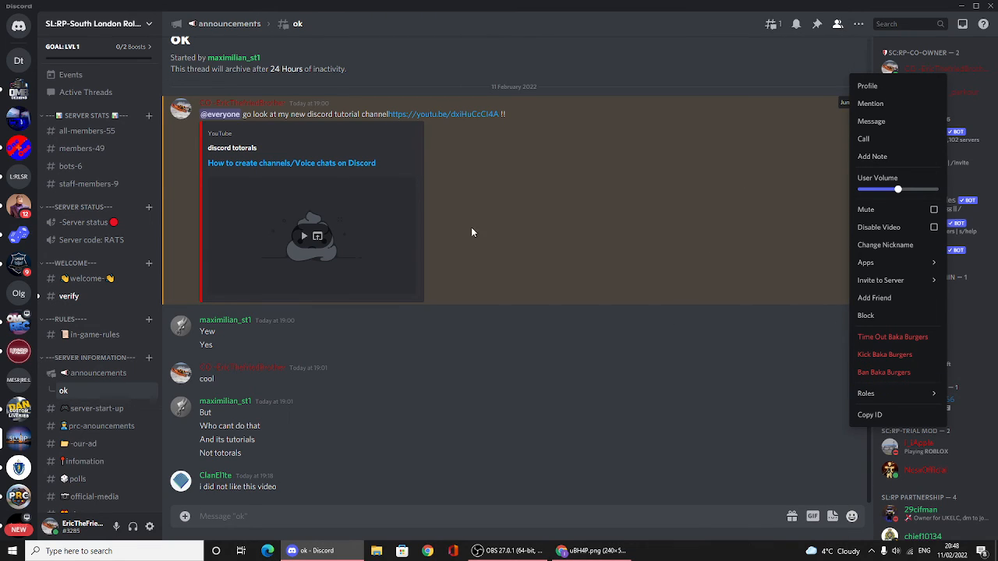
Step: Move the SC:RP-Mod role between SC:RP-Seinior Mod and SC:RP-Trial Mod in the server's role order, save the change and leave the settings
{"action": "left_click", "coordinate": [99, 31]}
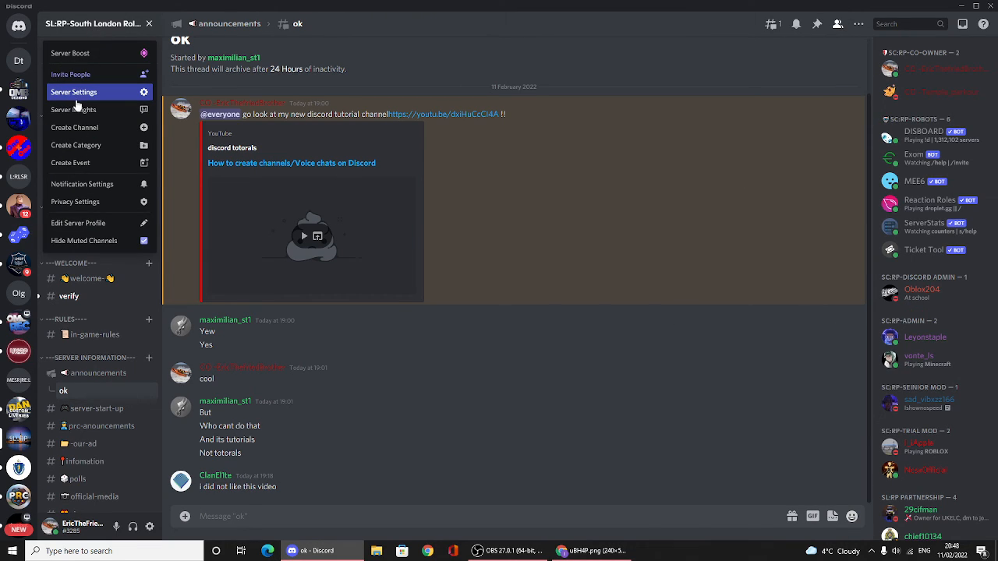
{"action": "left_click", "coordinate": [85, 100]}
{"action": "left_click", "coordinate": [256, 81]}
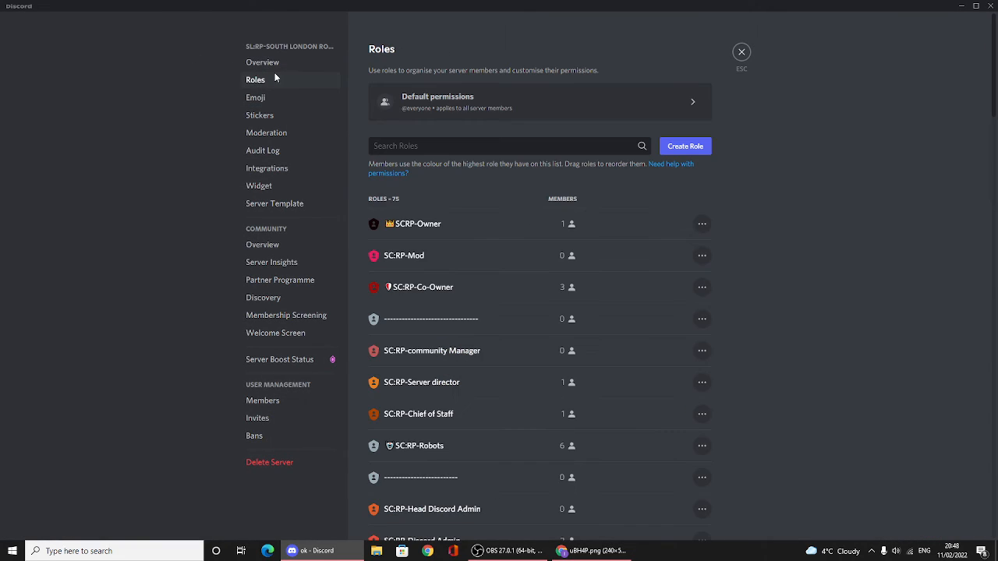
{"action": "scroll", "coordinate": [462, 311], "scroll_direction": "down", "scroll_amount": 2}
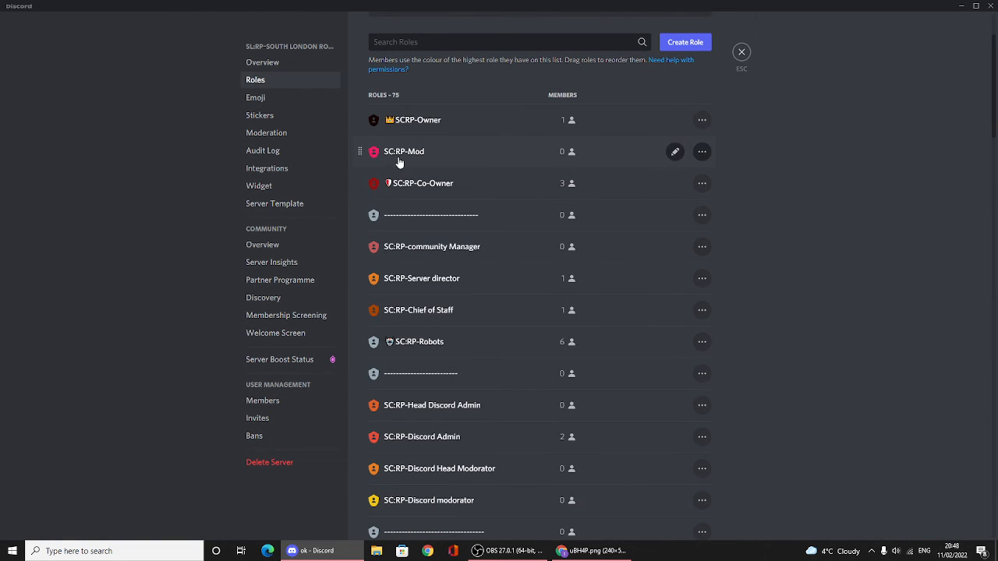
{"action": "left_click_drag", "start_coordinate": [358, 152], "coordinate": [367, 340]}
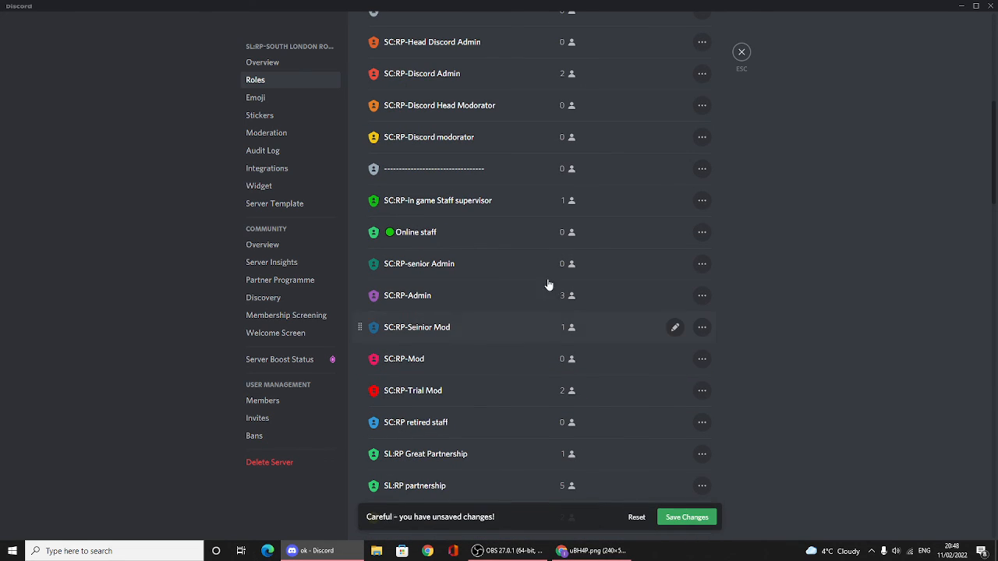
{"action": "left_click", "coordinate": [687, 518]}
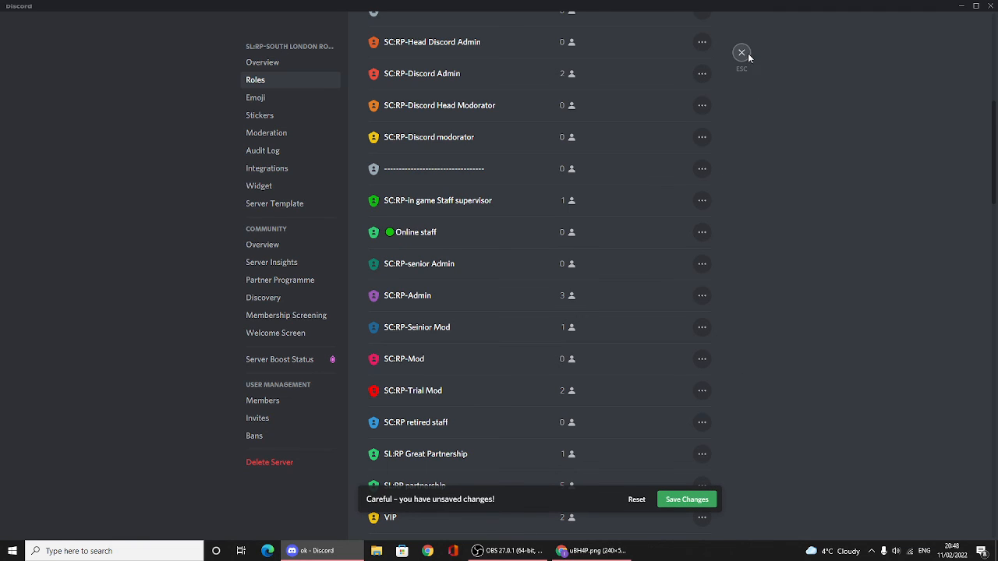
{"action": "left_click", "coordinate": [742, 53]}
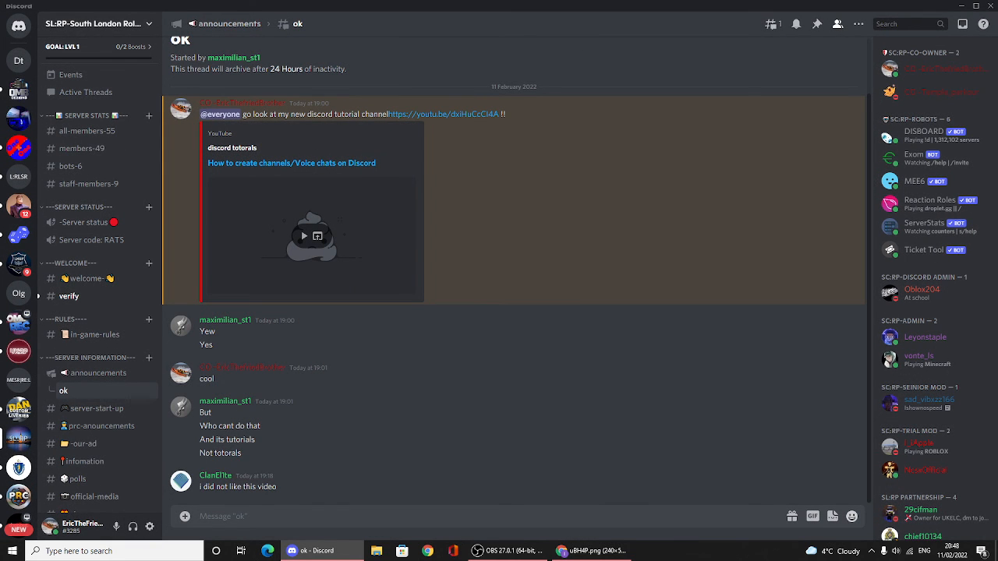